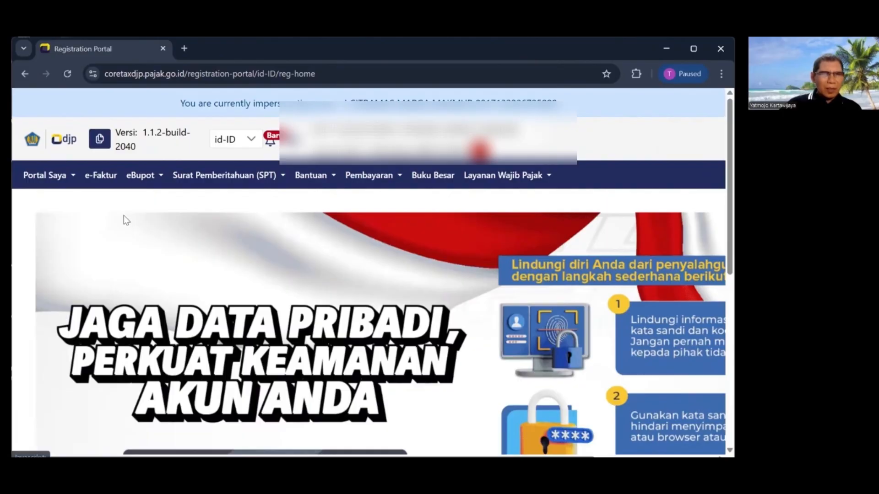
Open BP A1 - Bukti Pemotongan A1 Masa Pajak Terakhir and start creating a new eBupot BPA1 slip.
left_click(140, 179)
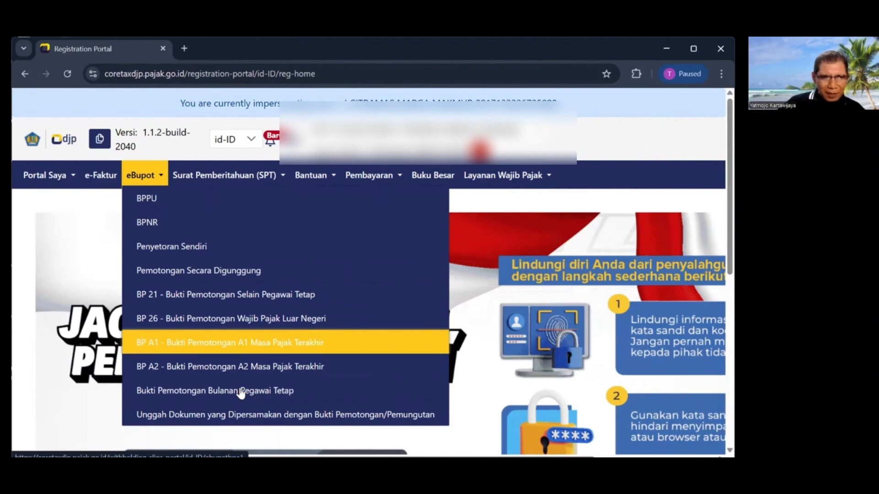
left_click(247, 343)
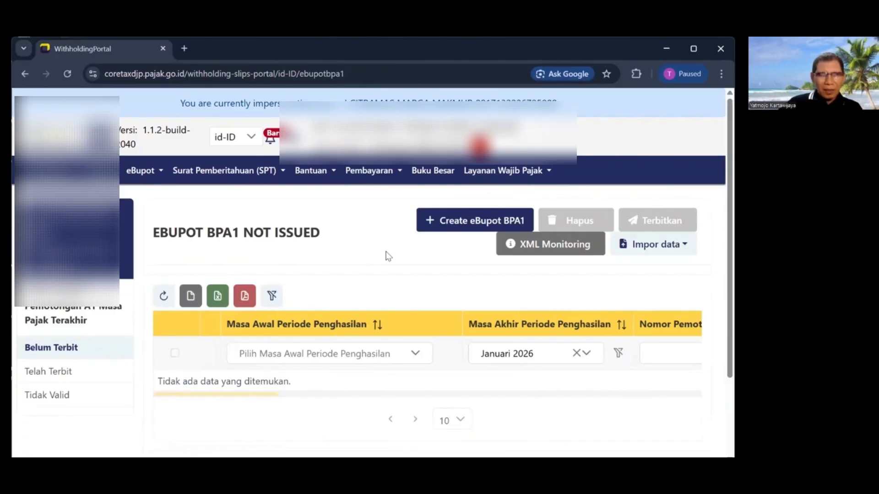
scroll(387, 256, "down", 1)
scroll(388, 255, "down", 1)
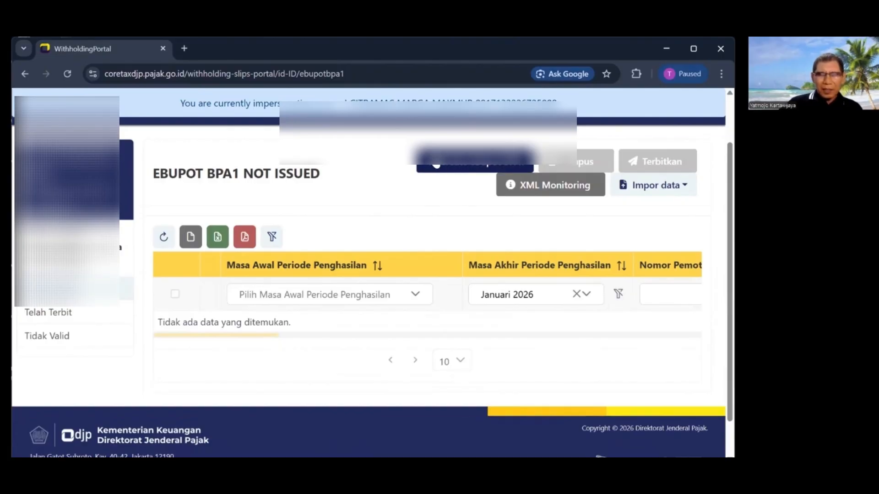
left_click(437, 166)
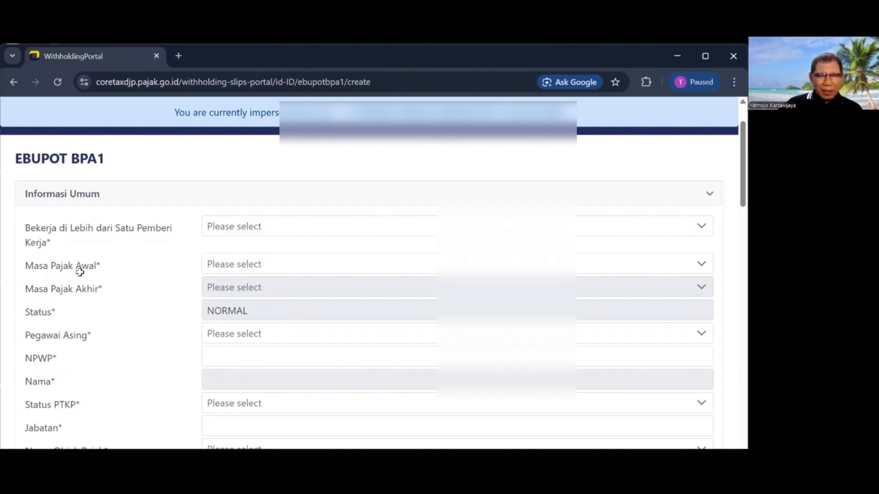
Switch to the DAFTAR GAJI KARYAWAN 2025 workbook in Excel and review the THR/BONUS, PPh.21, NAMA and NIK columns.
key("alt+Tab")
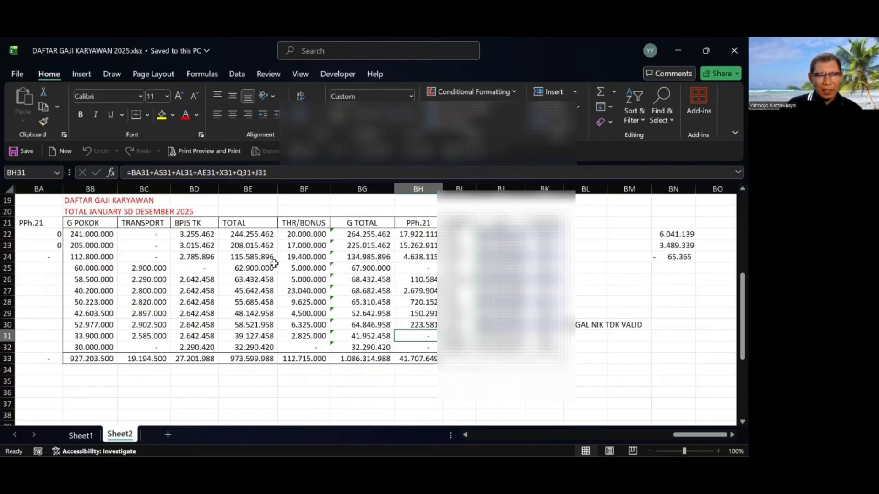
left_click_drag(304, 223, 305, 339)
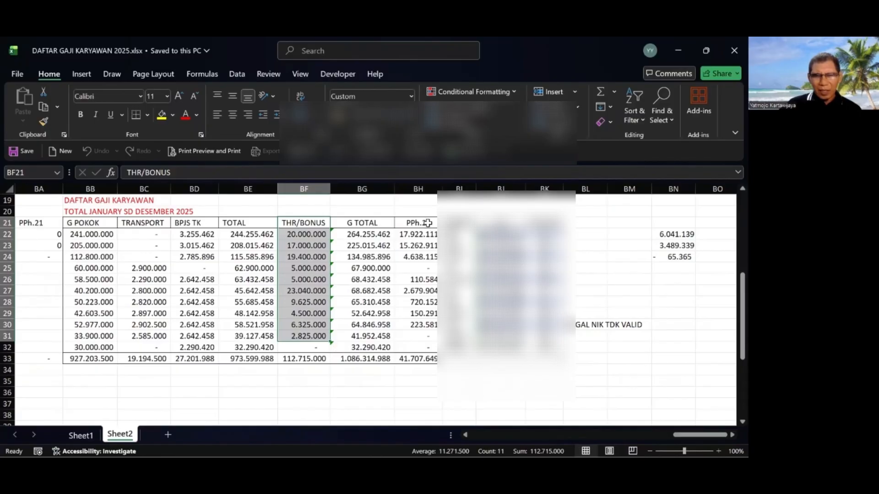
left_click_drag(425, 223, 416, 304)
left_click_drag(416, 335, 416, 337)
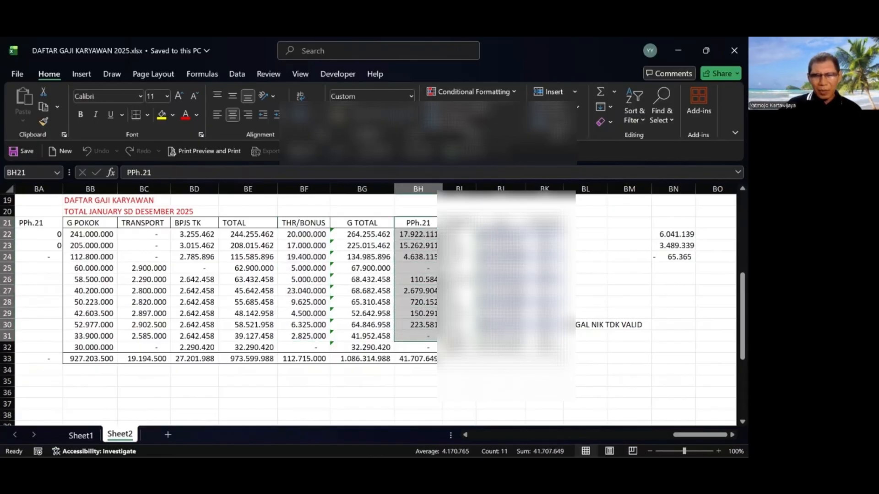
left_click_drag(459, 223, 459, 325)
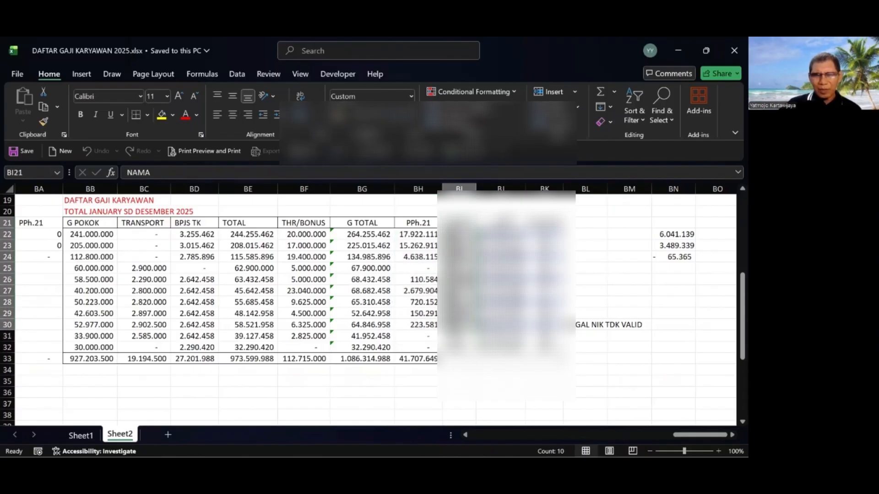
left_click(497, 212)
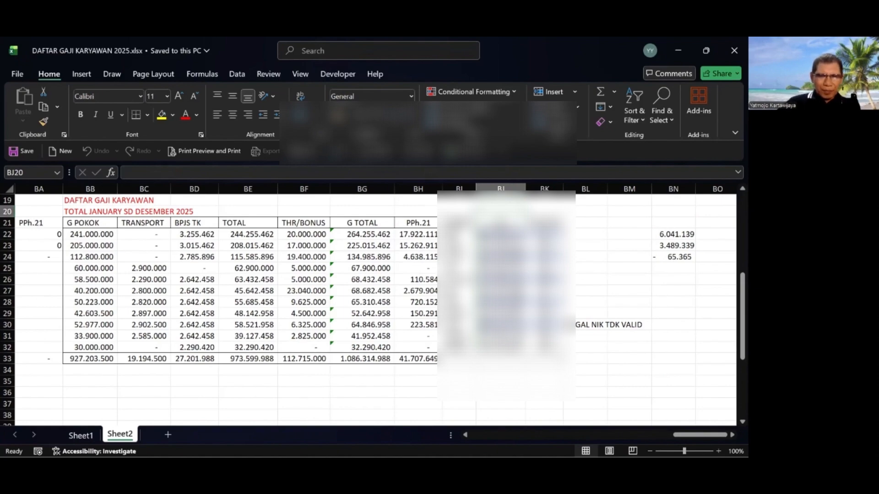
Return to the browser and review the BPA1 slip's Informasi Umum fields, from multiple-employer status through Status PTKP.
key("alt+Tab")
scroll(220, 271, "up", 6)
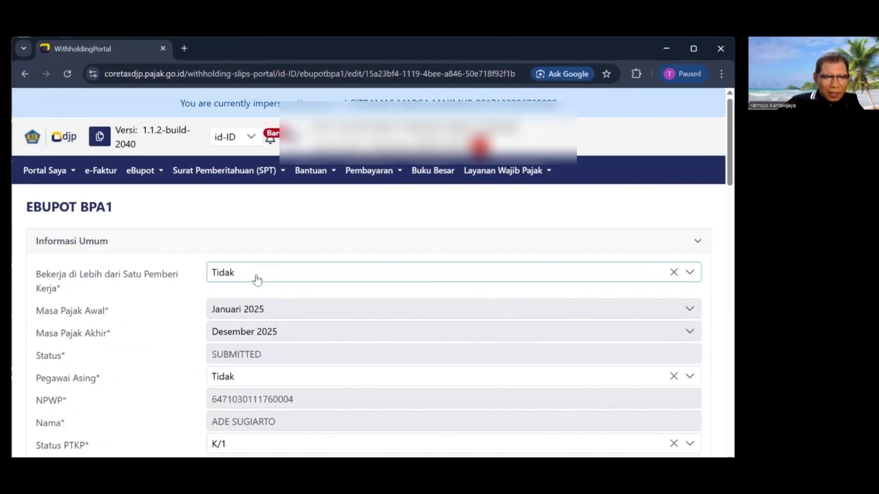
scroll(147, 255, "down", 3)
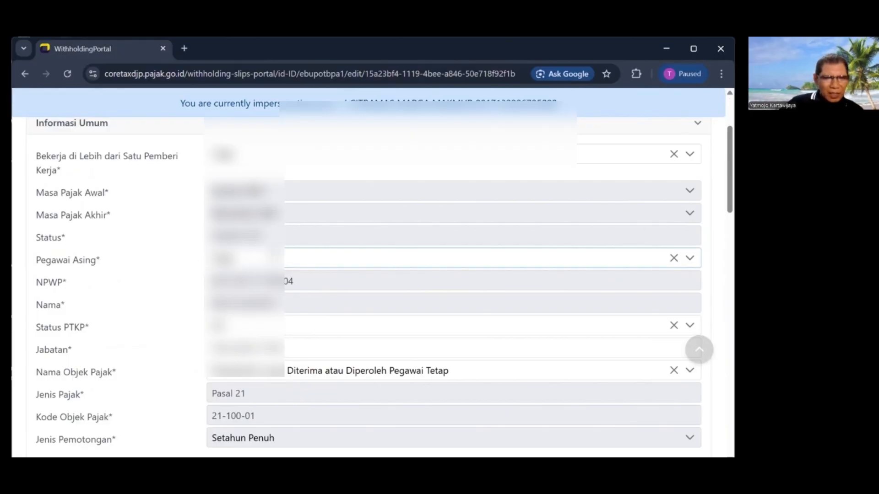
scroll(275, 256, "down", 3)
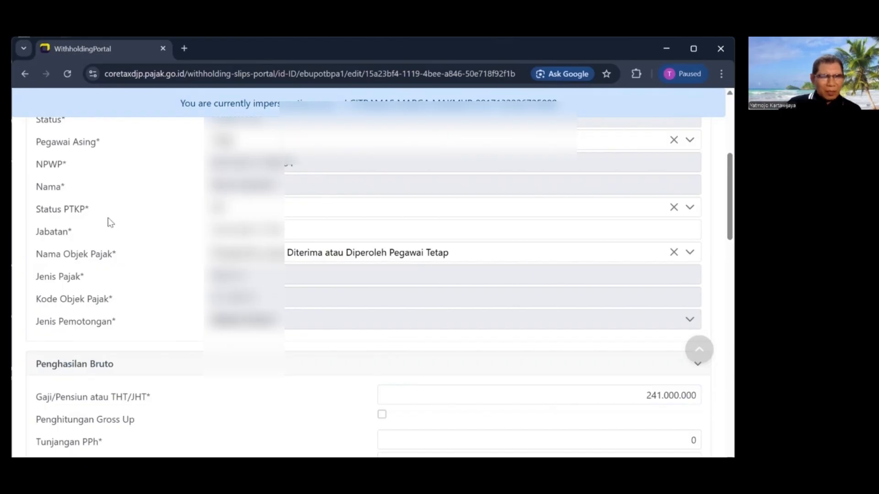
left_click(246, 210)
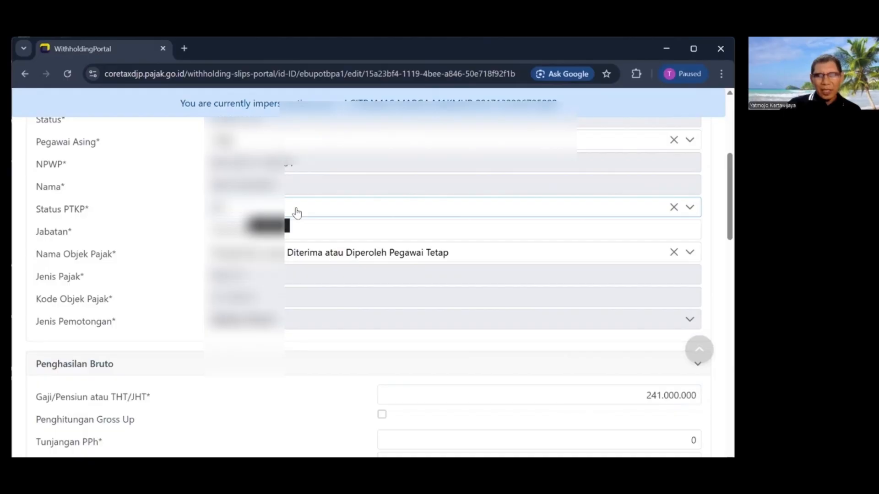
scroll(296, 212, "down", 1)
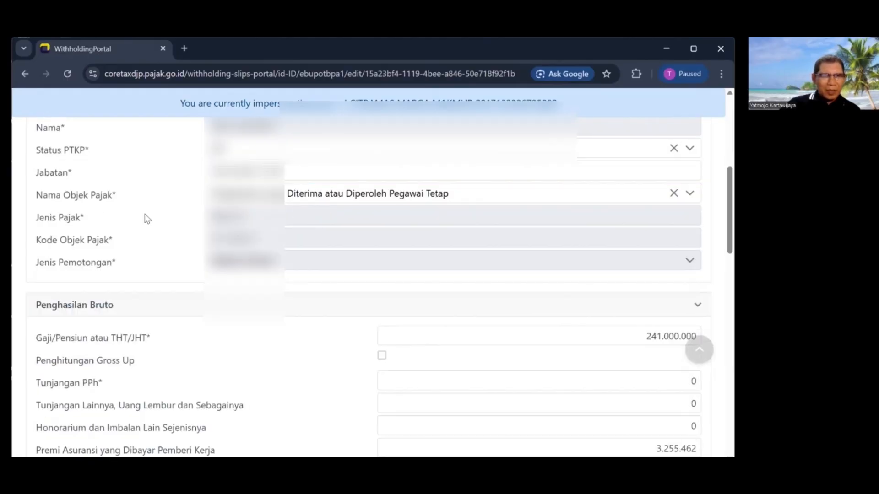
Check the Jabatan field and choose Penghasilan yang Diterima atau Diperoleh Pegawai Tetap as the Nama Objek Pajak.
left_click(273, 173)
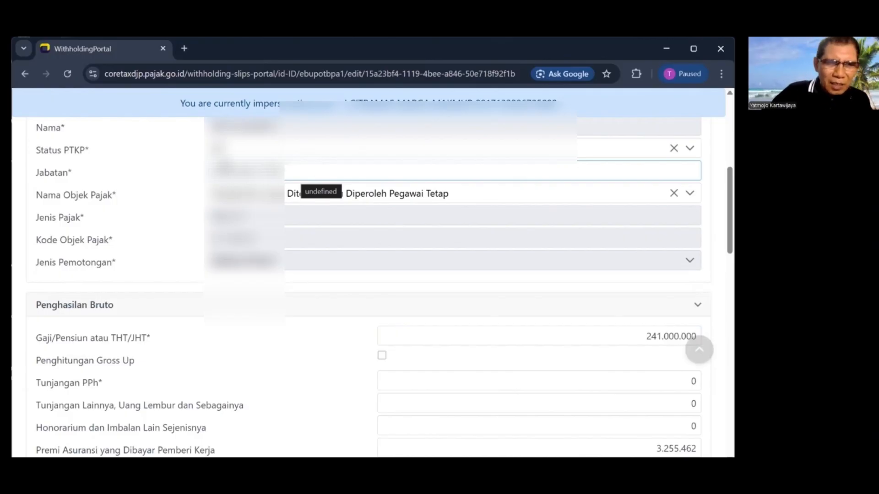
left_click(269, 170)
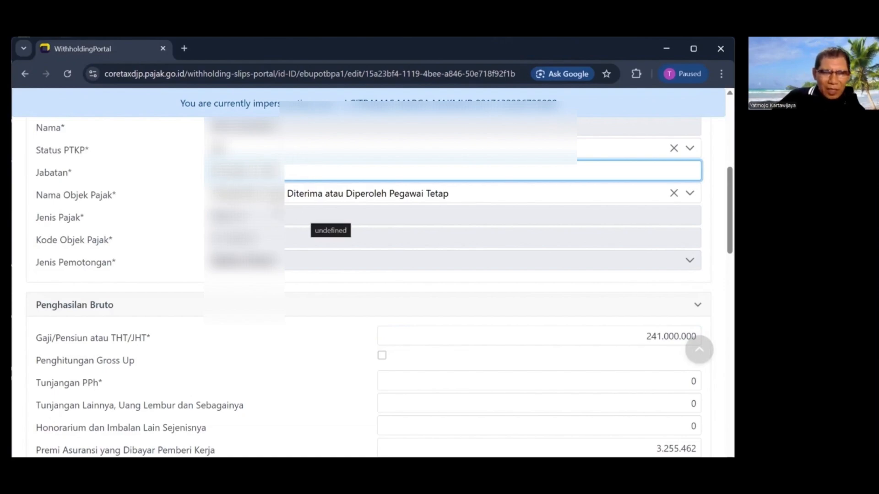
left_click(577, 198)
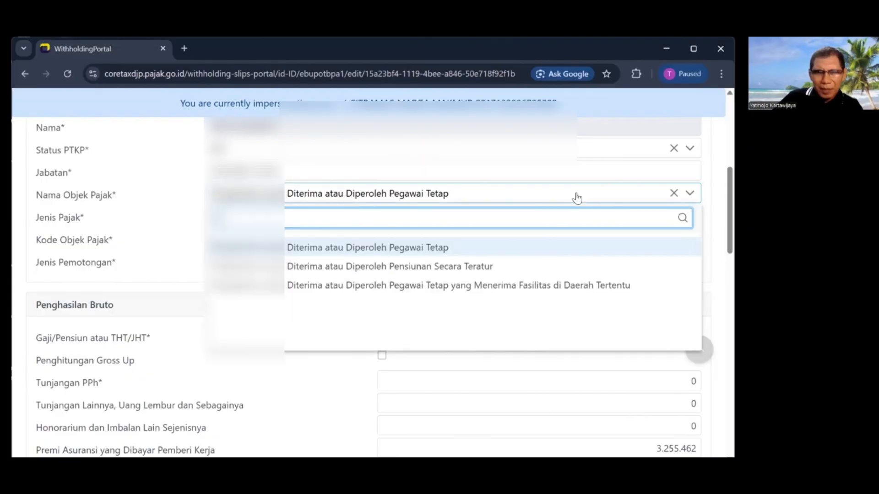
left_click(360, 249)
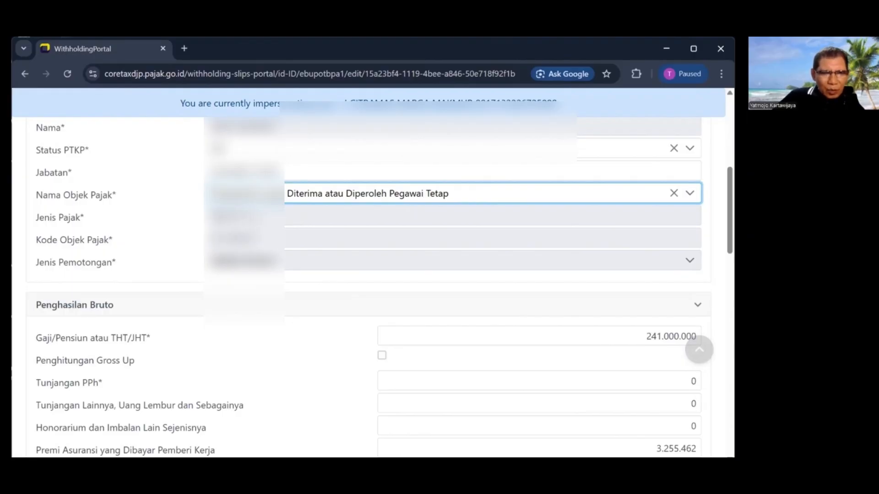
Review the remaining Informasi Umum fields and the salary entry in the Penghasilan Bruto section.
scroll(380, 287, "down", 1)
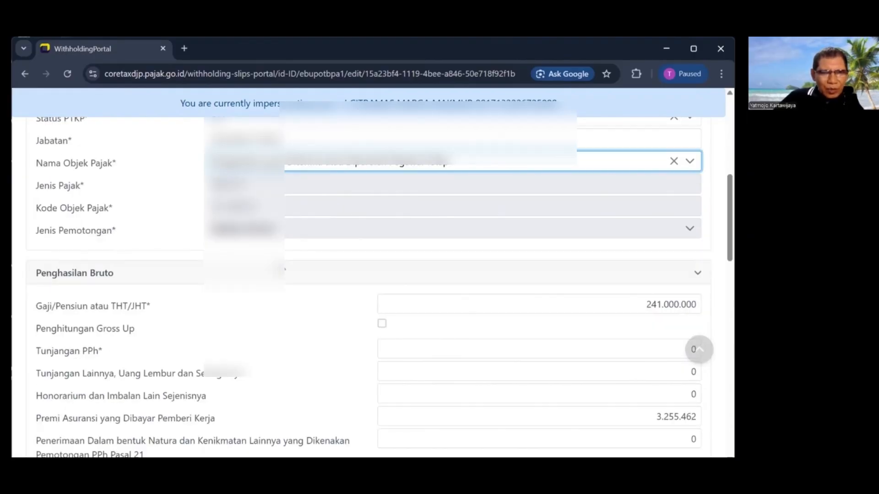
scroll(380, 287, "up", 8)
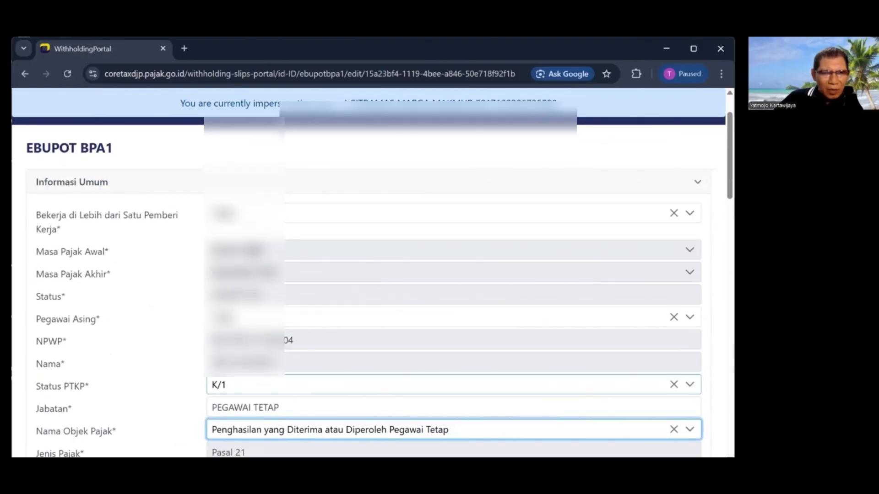
scroll(311, 275, "down", 5)
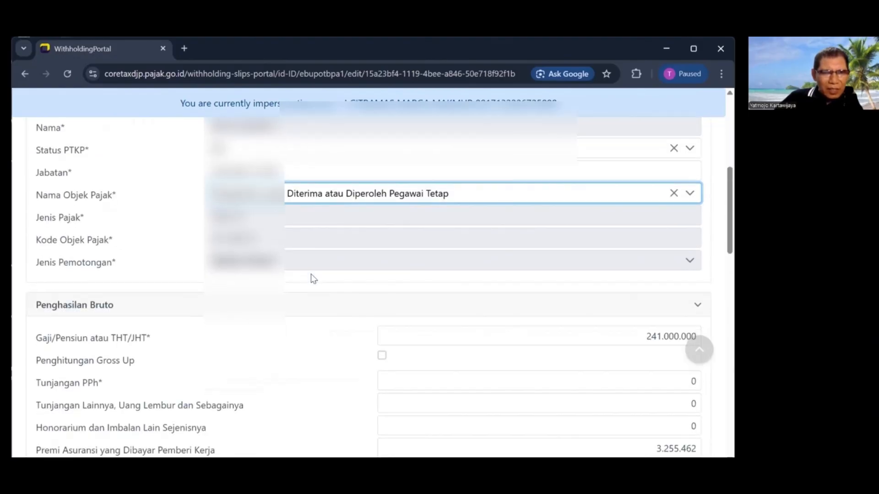
scroll(311, 275, "down", 2)
scroll(312, 279, "down", 2)
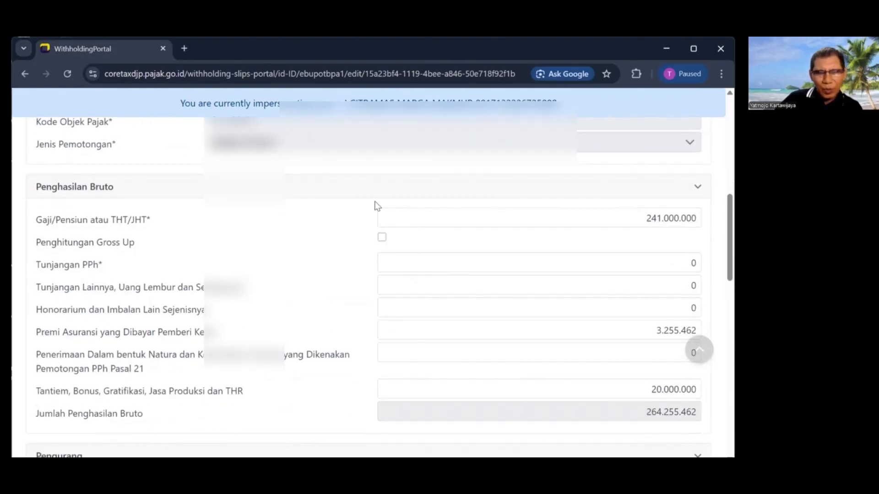
scroll(376, 206, "up", 1)
scroll(377, 205, "up", 1)
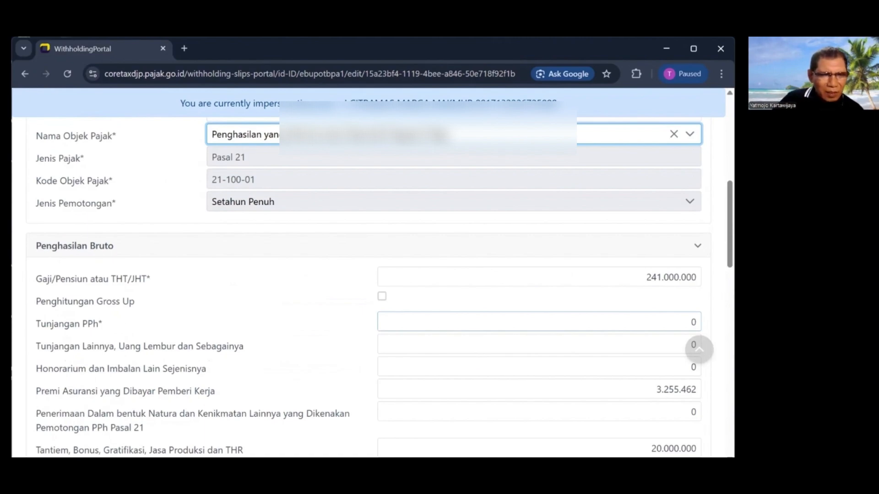
Check the first employee's G POKOK in the Excel payroll workbook, and examine the salary and allowance fields of Penghasilan Bruto in the browser.
key("alt+Tab")
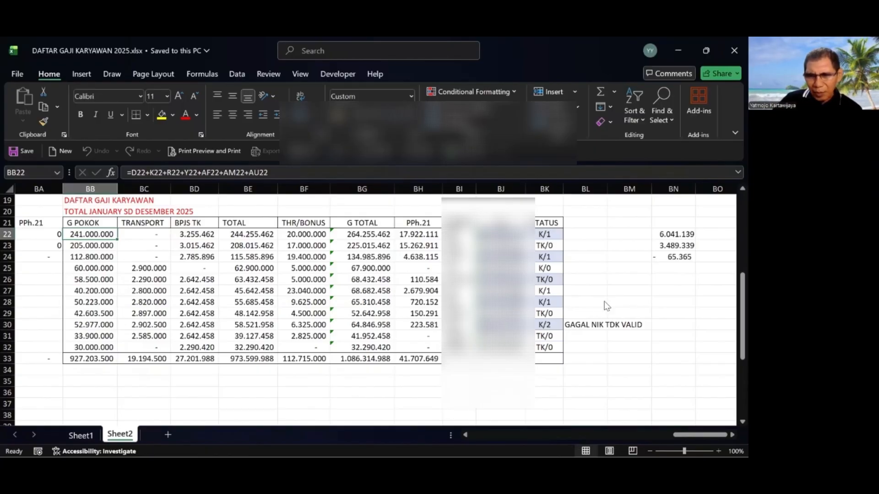
key("alt+Tab")
scroll(585, 331, "down", 1)
left_click(270, 288)
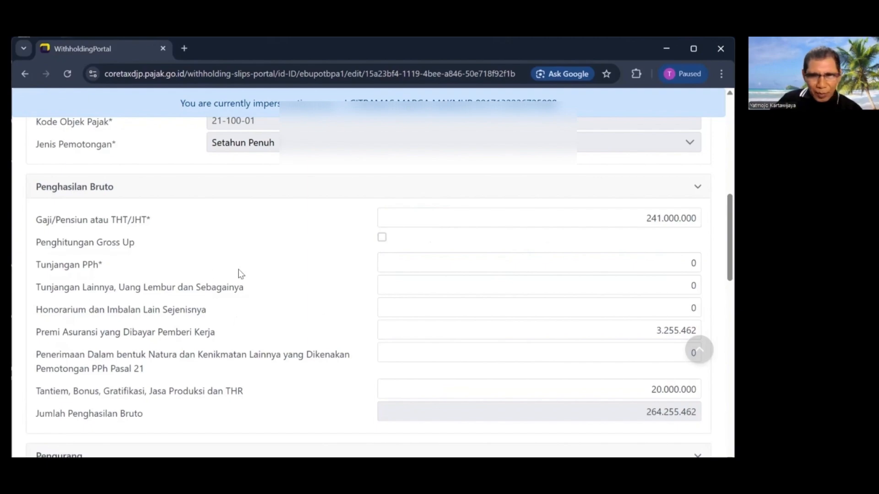
left_click(531, 264)
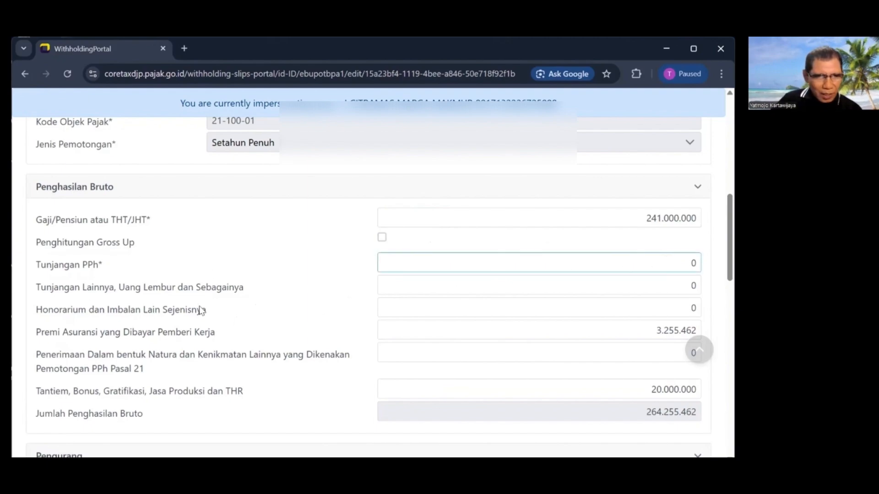
left_click(515, 289)
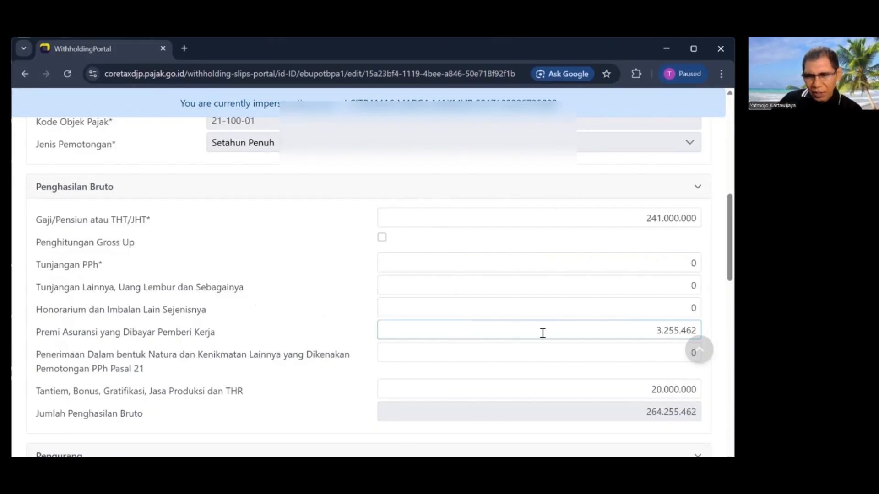
Check the slip's bonus/THR and Jumlah Penghasilan Bruto against the first employee's G TOTAL in the Excel payroll workbook.
scroll(548, 333, "down", 3)
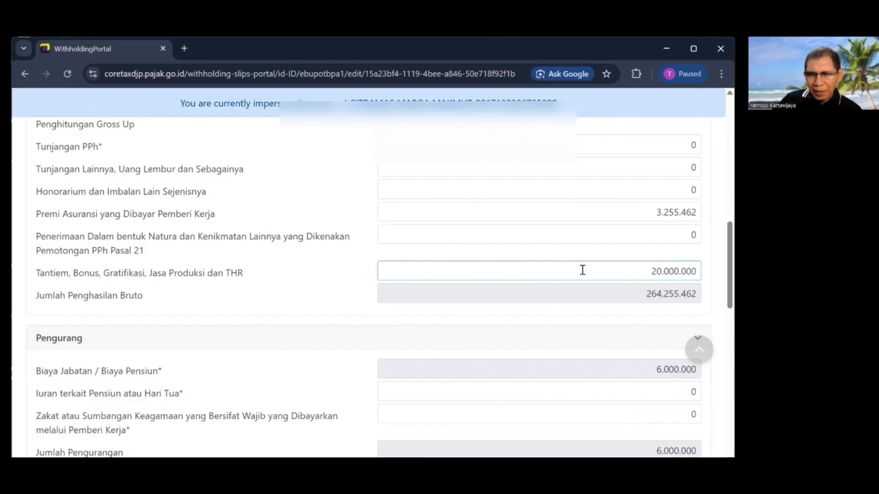
scroll(544, 303, "down", 2)
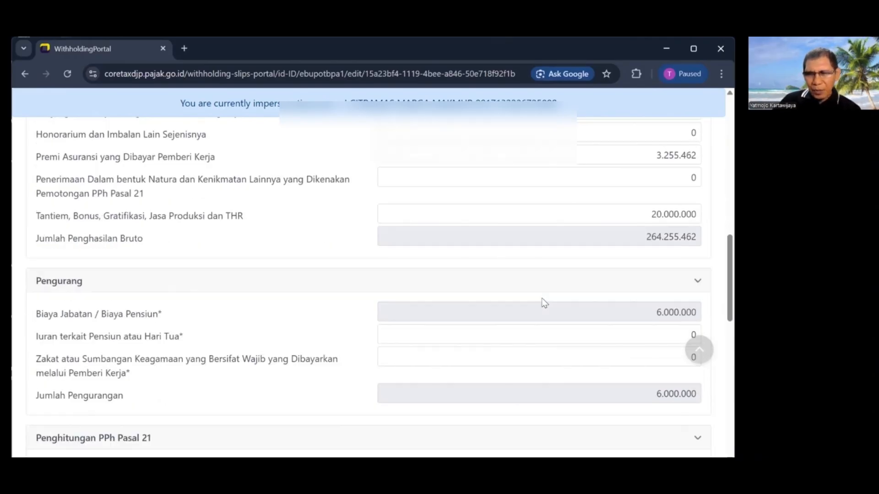
scroll(545, 297, "up", 1)
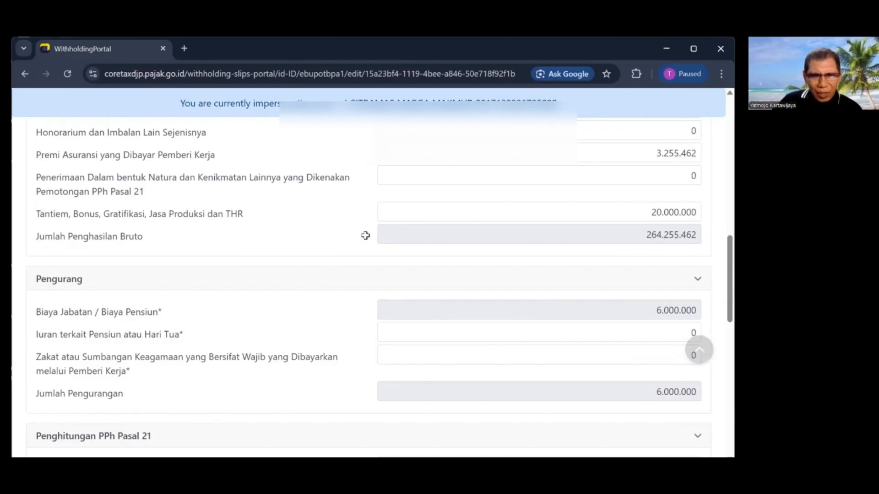
key("alt+Tab")
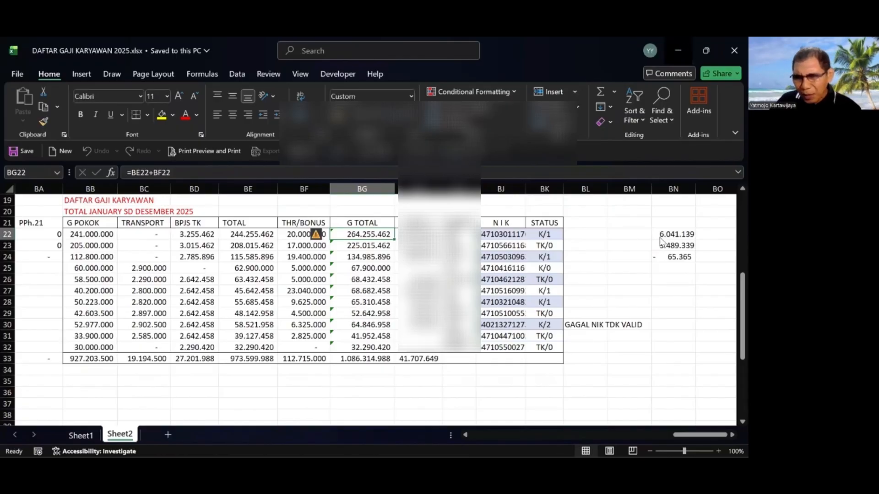
Return to the browser and review the Pengurang deductions, including Iuran terkait Pensiun atau Hari Tua, and the Penghitungan PPh Pasal 21 section.
key("alt+Tab")
scroll(652, 266, "down", 3)
scroll(653, 265, "up", 3)
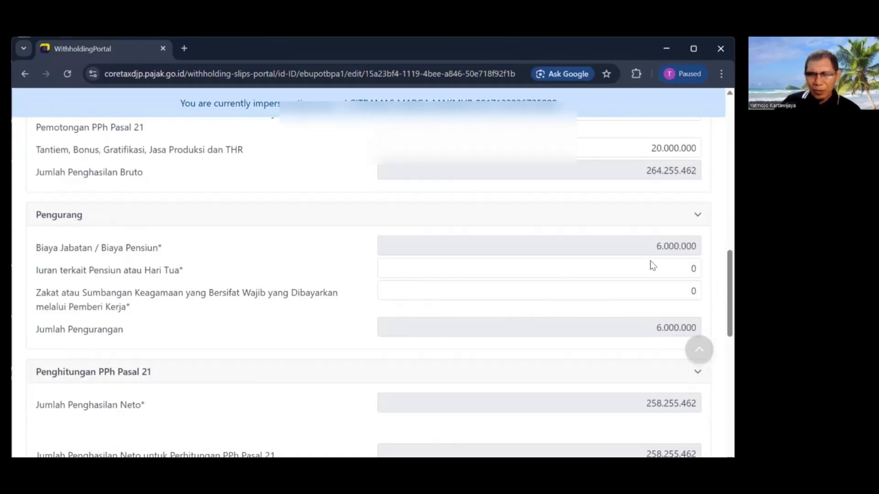
scroll(587, 319, "down", 1)
scroll(588, 320, "down", 2)
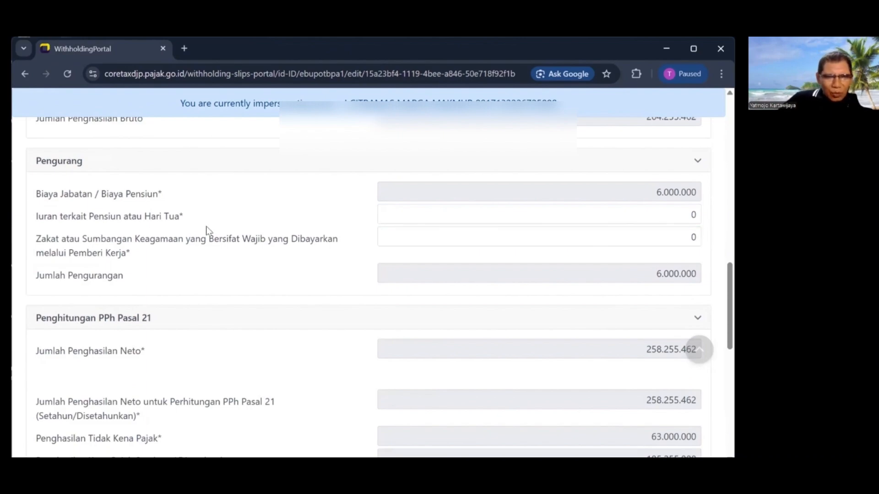
left_click(562, 215)
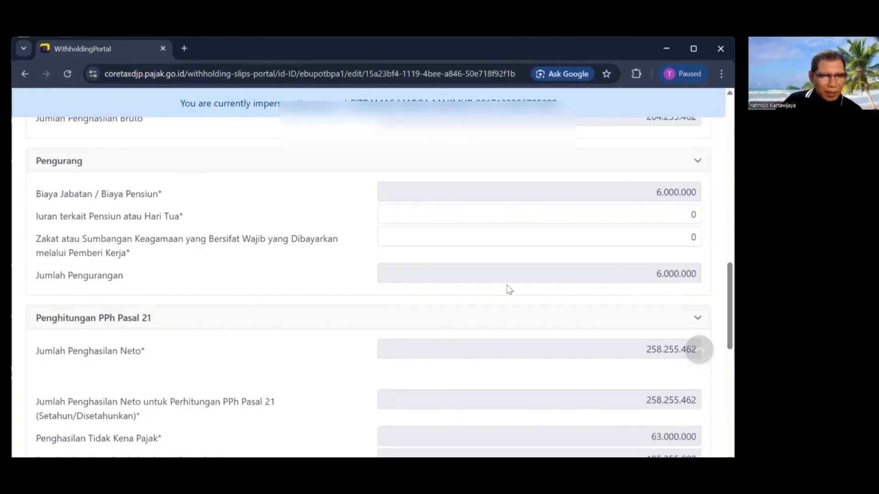
scroll(373, 306, "down", 3)
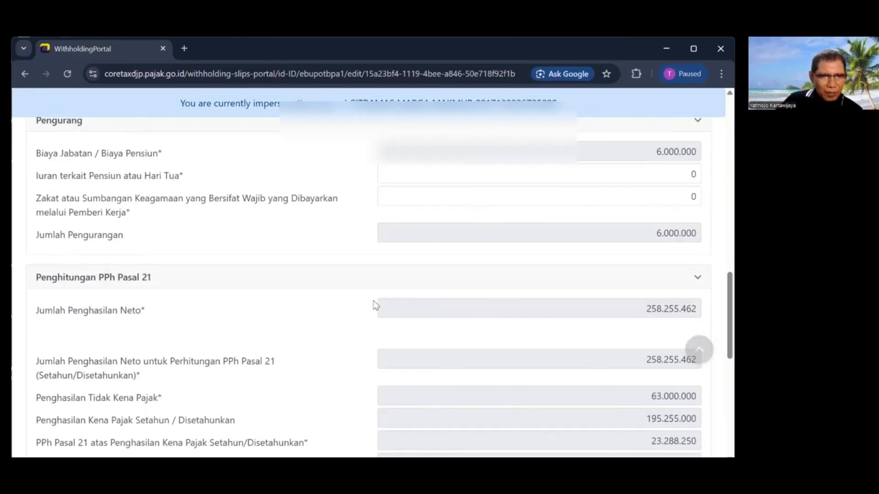
Check Jumlah Penghasilan Neto in Penghitungan PPh Pasal 21 against Jumlah Penghasilan Bruto and Jumlah Pengurangan.
scroll(298, 235, "down", 1)
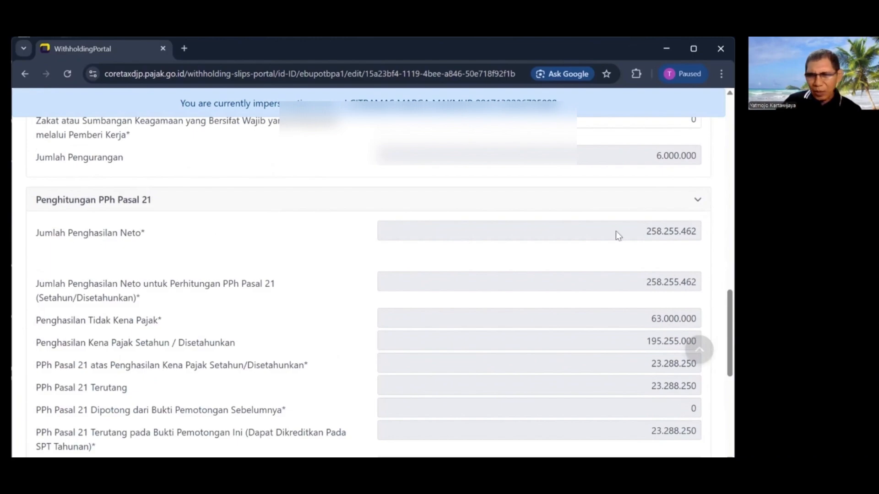
scroll(652, 232, "up", 1)
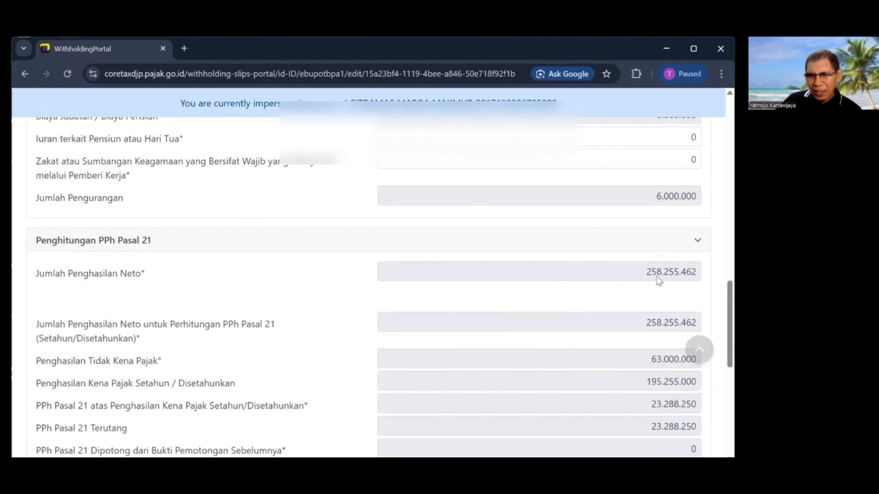
scroll(659, 280, "up", 1)
scroll(658, 284, "up", 4)
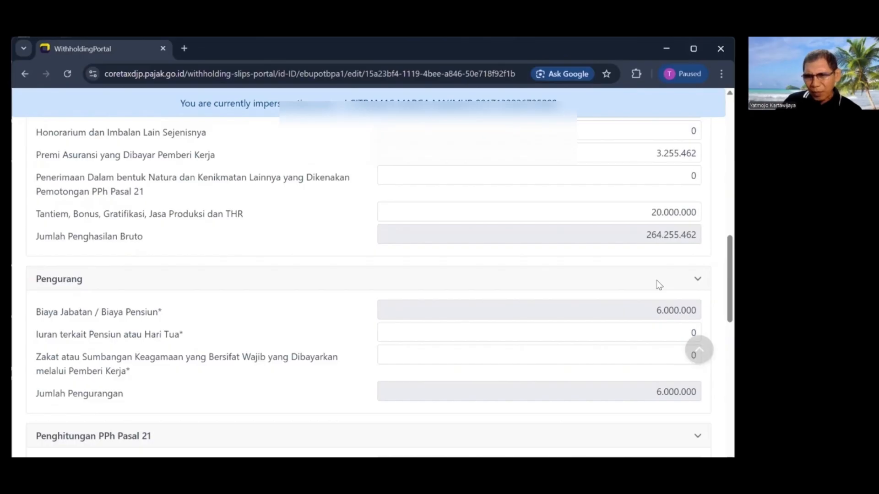
scroll(660, 285, "down", 5)
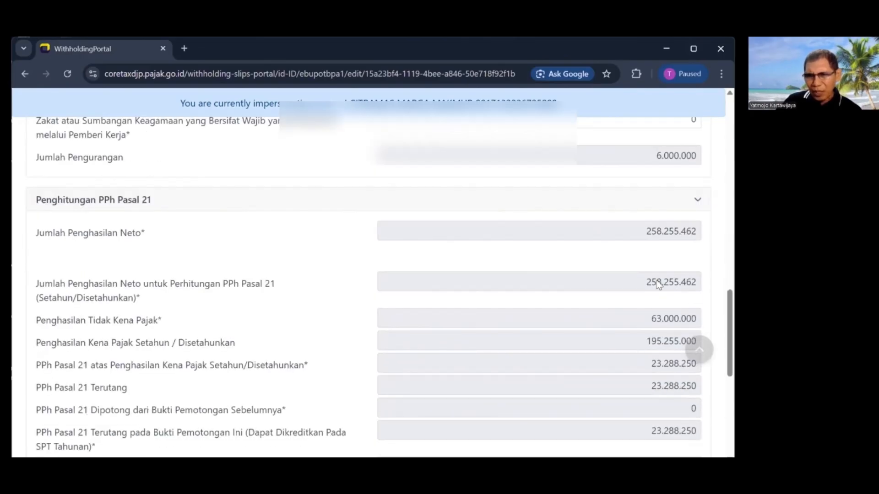
scroll(658, 284, "down", 1)
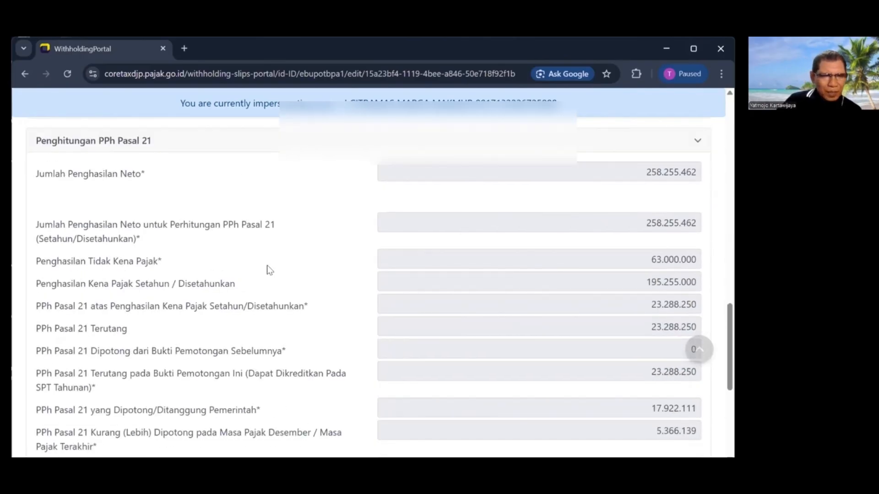
scroll(623, 243, "up", 1)
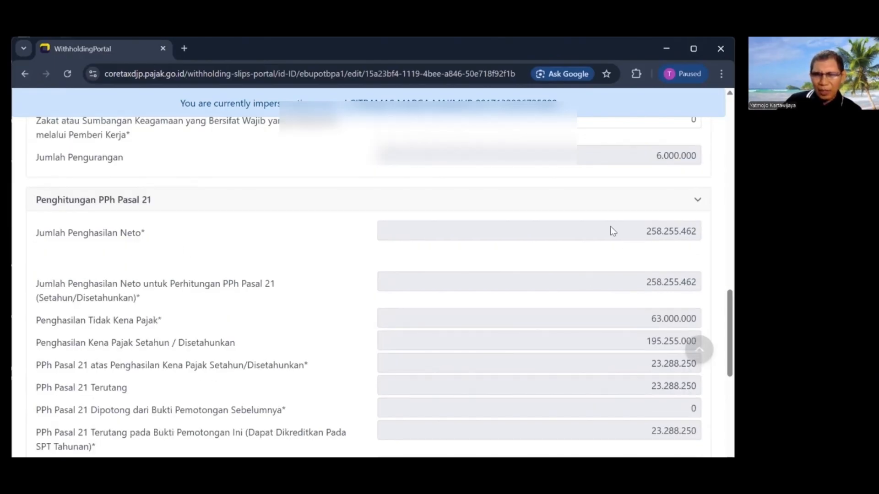
scroll(597, 282, "down", 1)
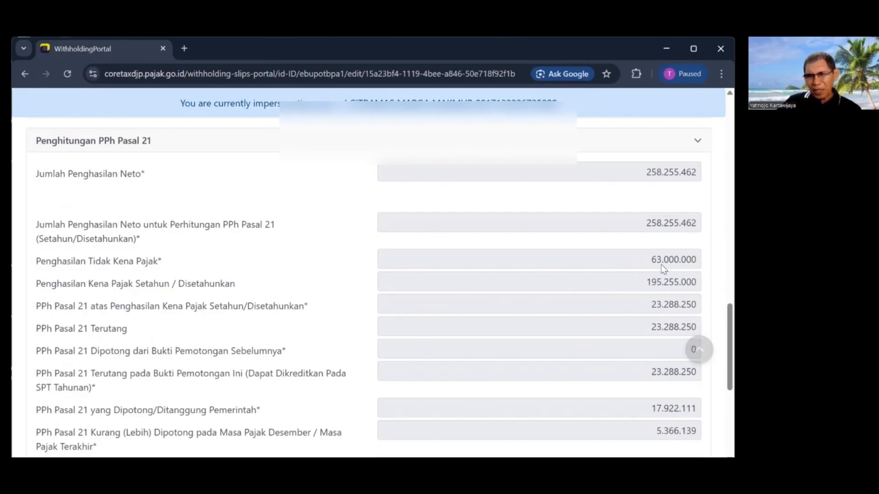
Check the Penghasilan Tidak Kena Pajak amount against the employee's Status PTKP in the general information.
scroll(427, 261, "up", 8)
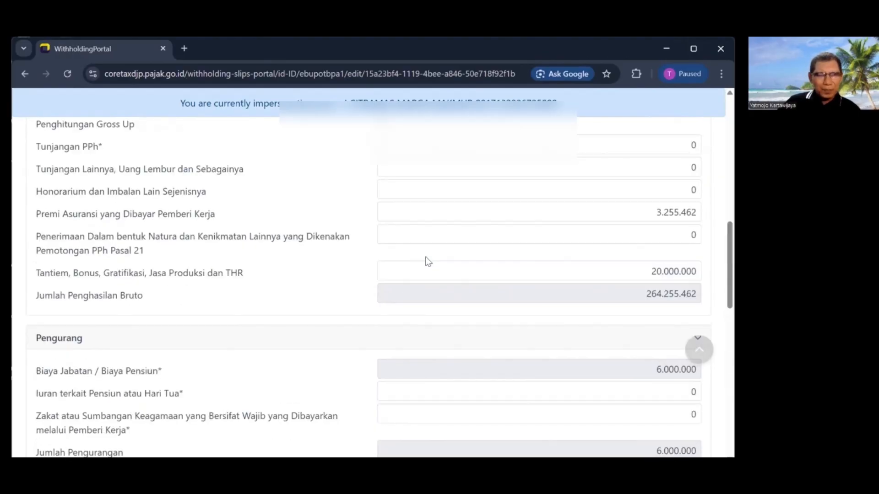
scroll(427, 261, "up", 6)
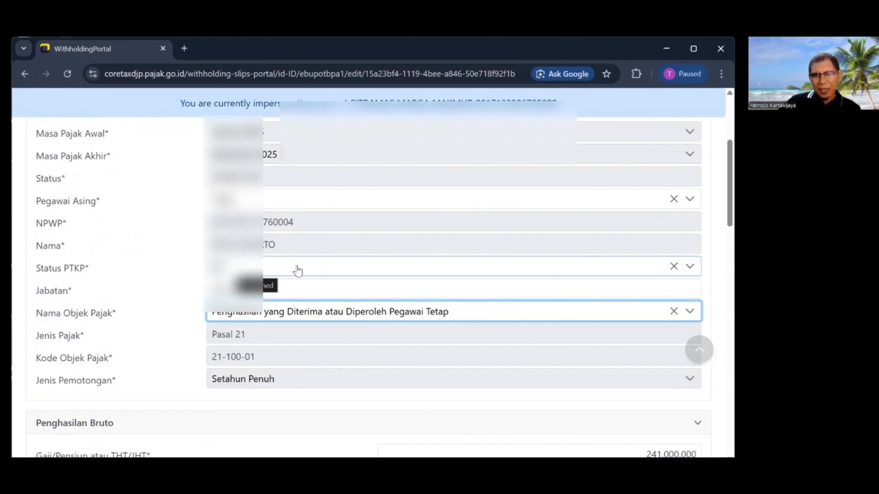
scroll(298, 270, "down", 12)
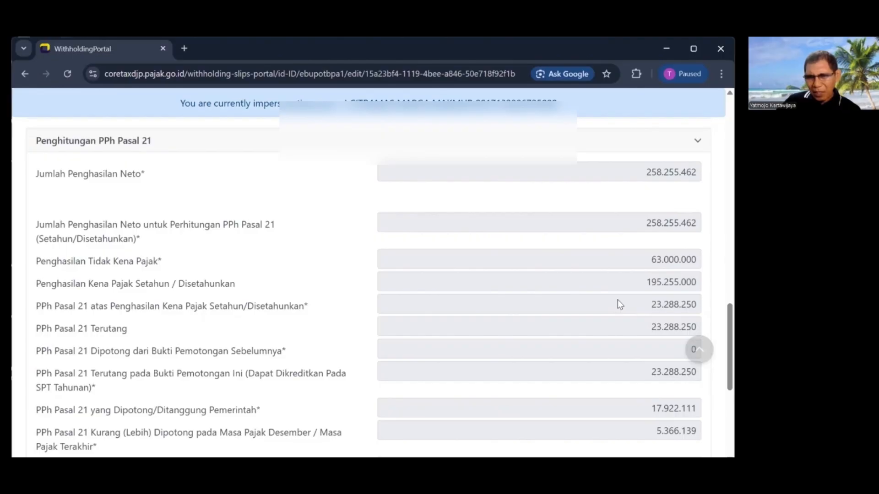
Review the PPh Pasal 21 owed, the amount already withheld, and the December underpayment or overpayment in Penghitungan PPh Pasal 21.
scroll(619, 304, "down", 1)
scroll(618, 300, "down", 1)
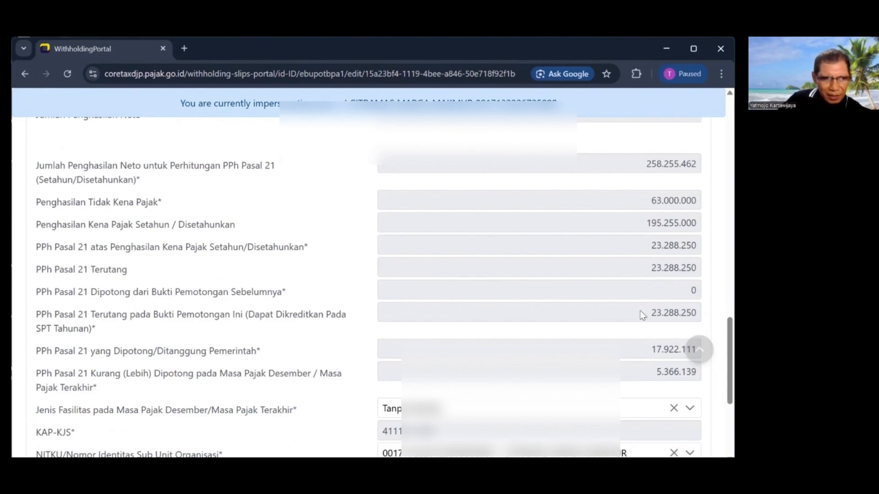
scroll(298, 349, "down", 2)
scroll(504, 249, "down", 1)
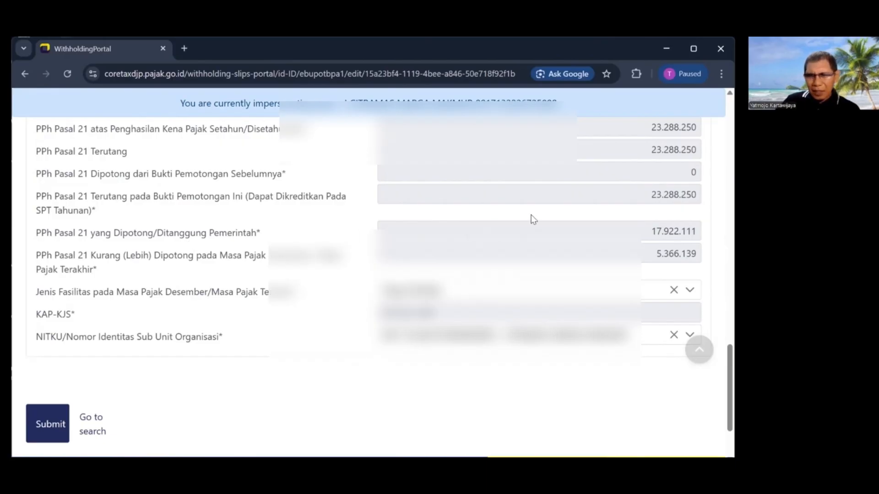
scroll(531, 216, "down", 1)
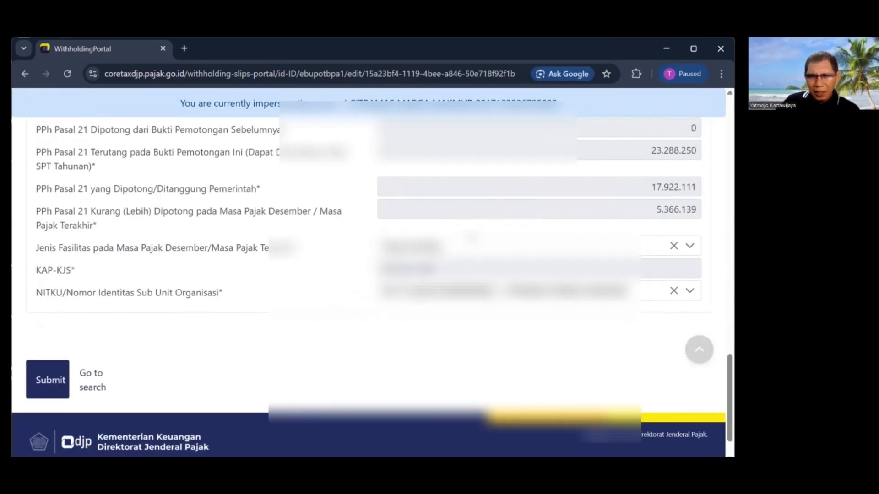
scroll(647, 231, "up", 1)
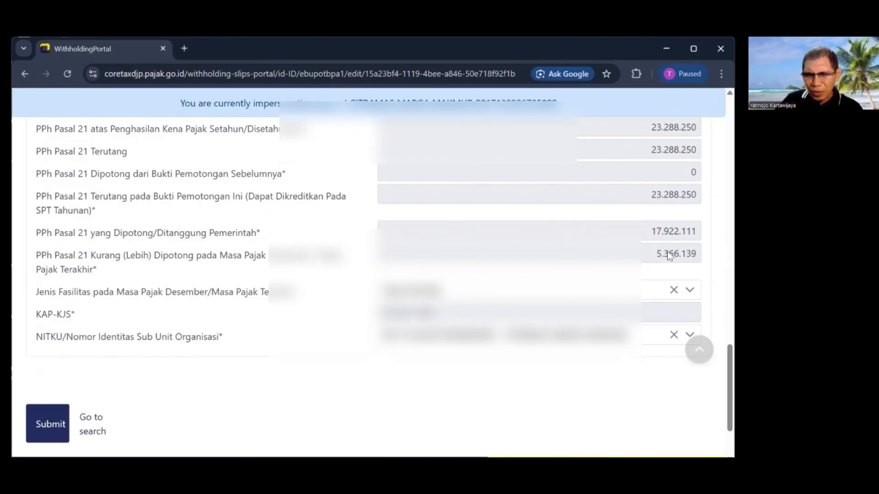
scroll(459, 278, "down", 1)
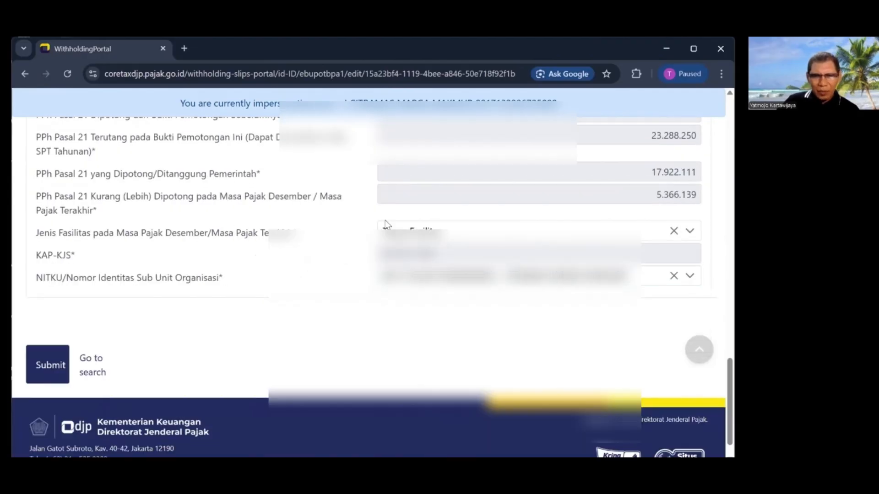
Inspect the available options for Jenis Fasilitas and NITKU/Nomor Identitas Sub Unit Organisasi, keeping the current selections.
left_click(689, 233)
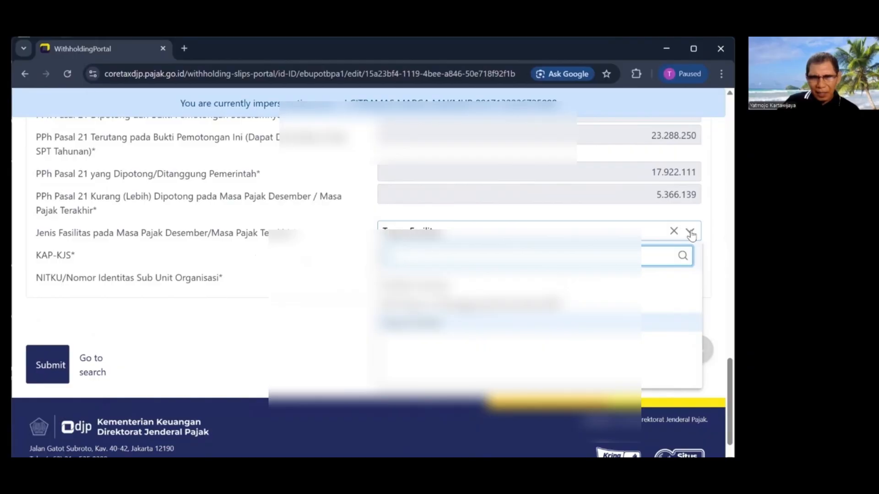
left_click(691, 235)
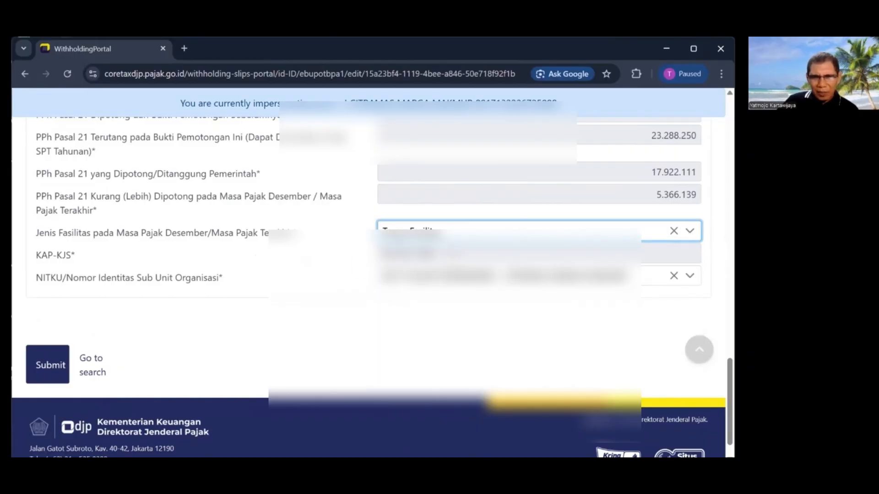
left_click(690, 277)
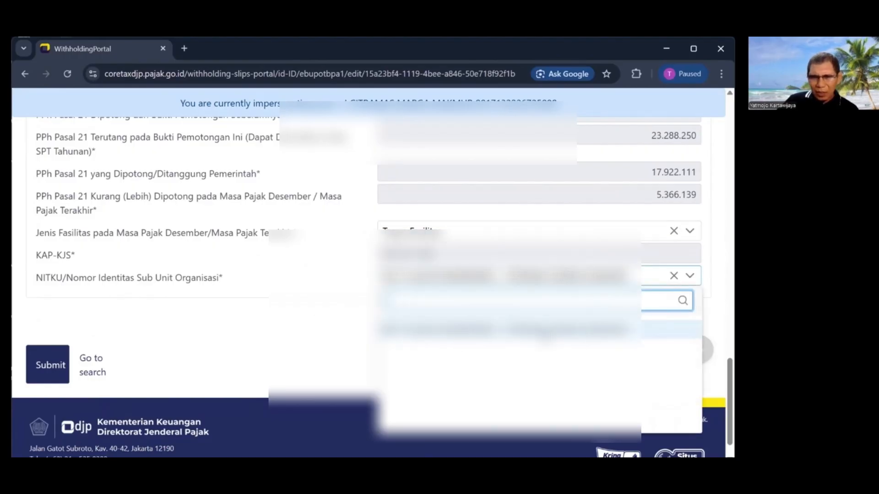
left_click(316, 314)
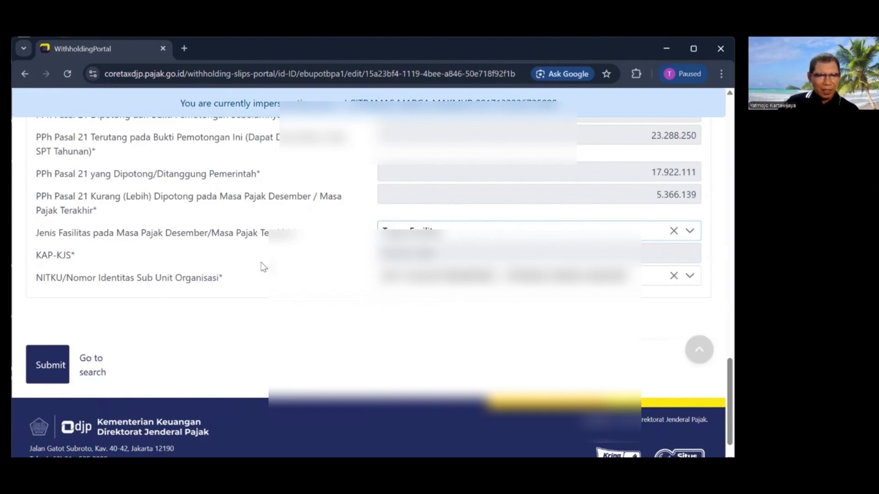
Submit the slip and filter the not-issued eBupot BPA1 list by Masa Akhir Periode Penghasilan Desember 2025.
left_click(52, 366)
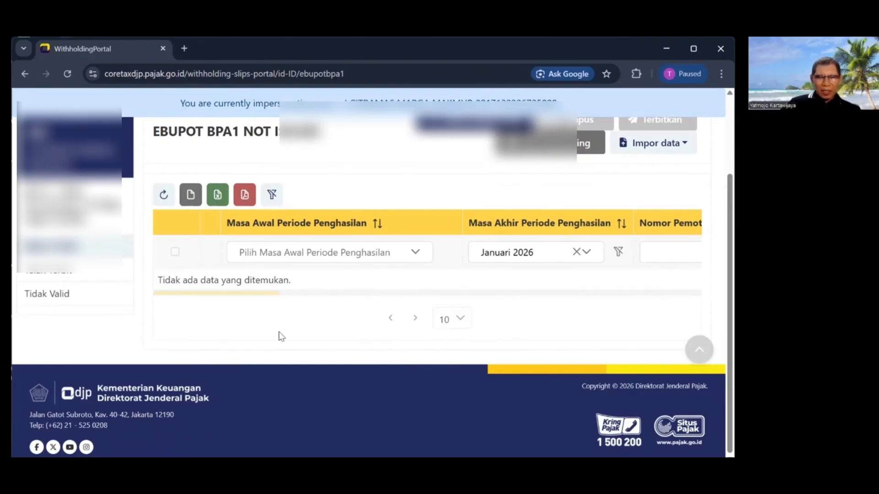
mouse_move(256, 295)
left_mouse_down()
mouse_move(513, 289)
mouse_move(250, 306)
left_mouse_up()
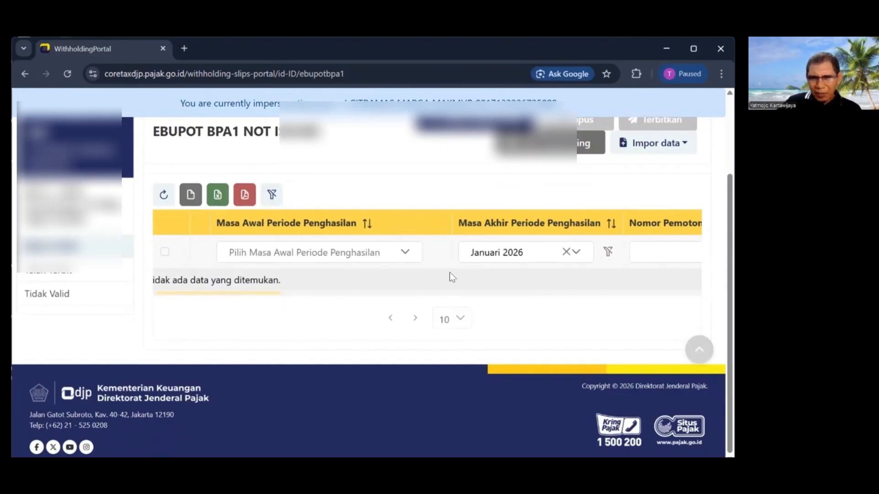
left_click(576, 253)
left_click(527, 333)
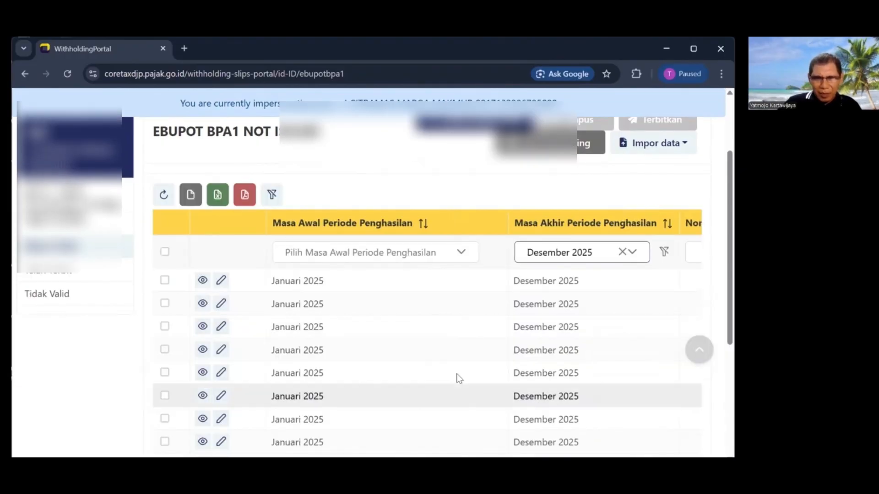
scroll(468, 378, "down", 1)
scroll(470, 381, "up", 2)
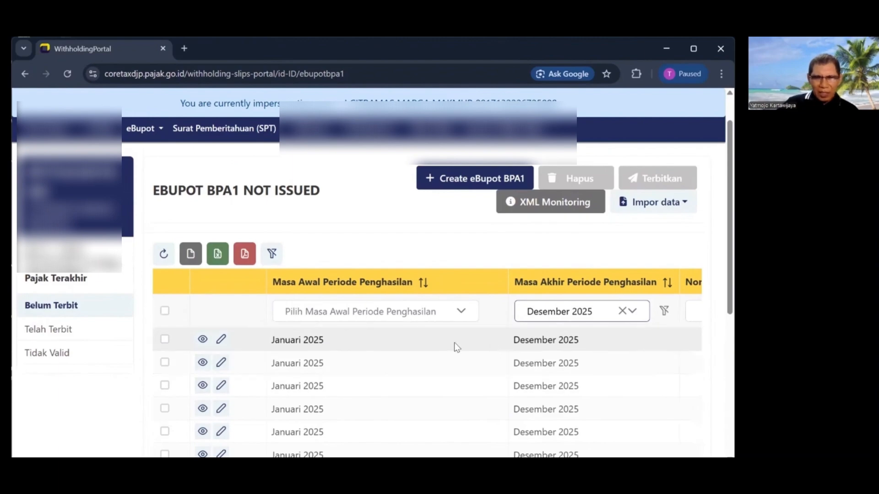
Open the first slip in the not-issued list for editing and review its general information, from tax period to Jenis Pemotongan.
left_click(221, 341)
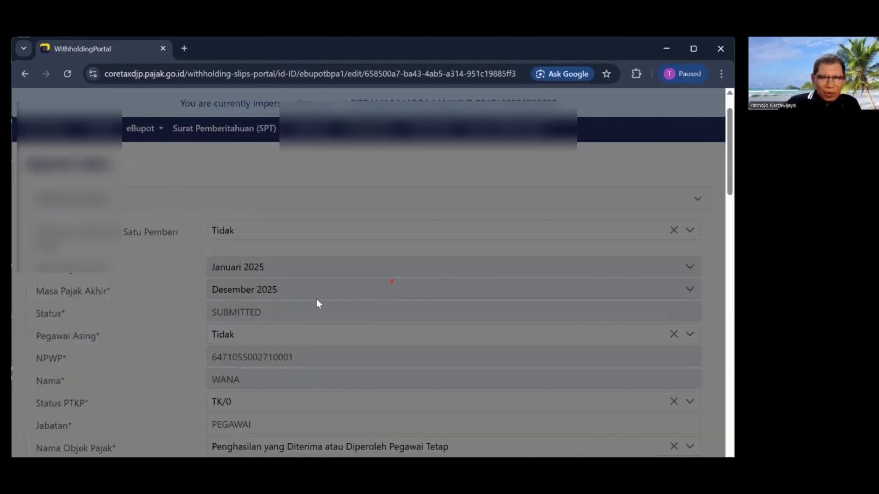
scroll(275, 284, "down", 1)
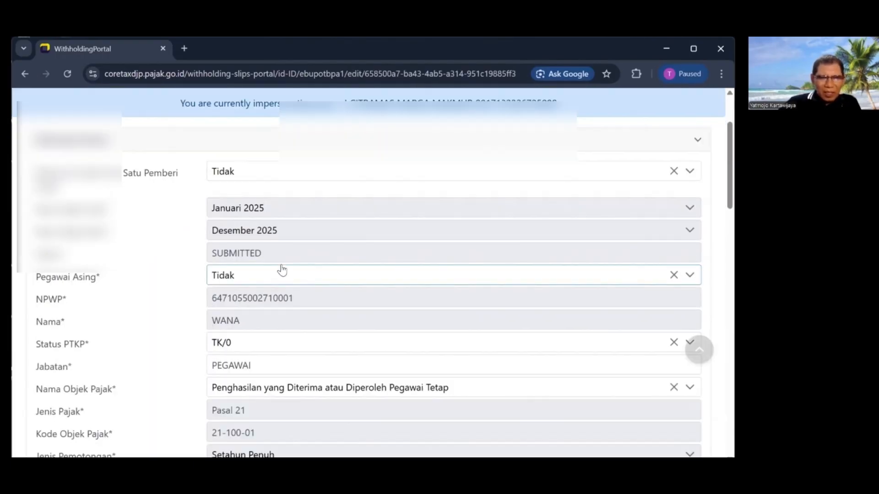
scroll(282, 270, "down", 1)
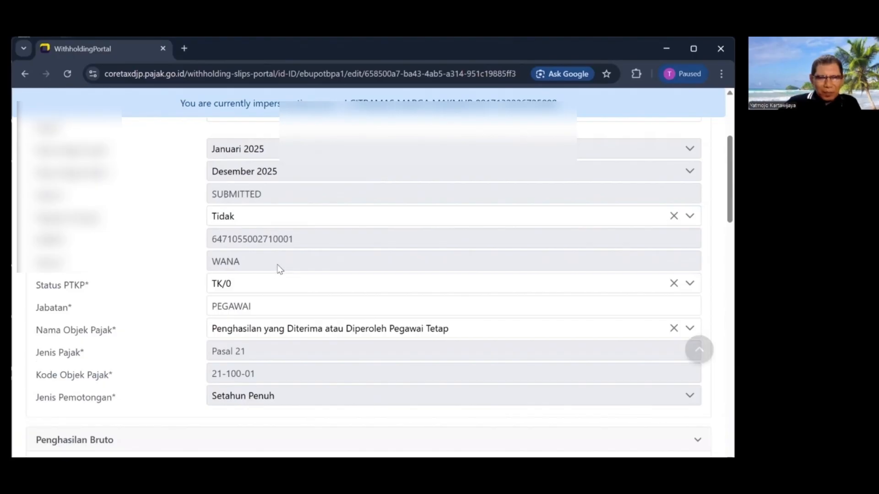
scroll(277, 268, "down", 1)
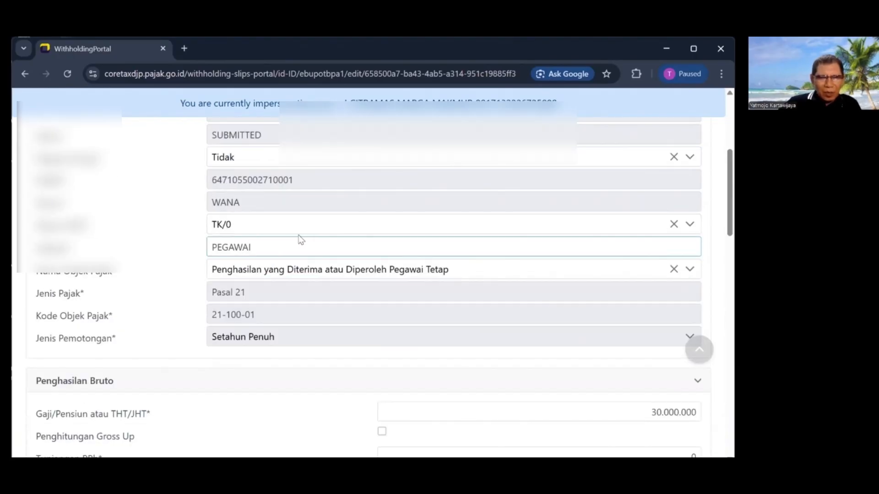
scroll(301, 241, "down", 1)
scroll(302, 245, "down", 1)
scroll(397, 261, "down", 1)
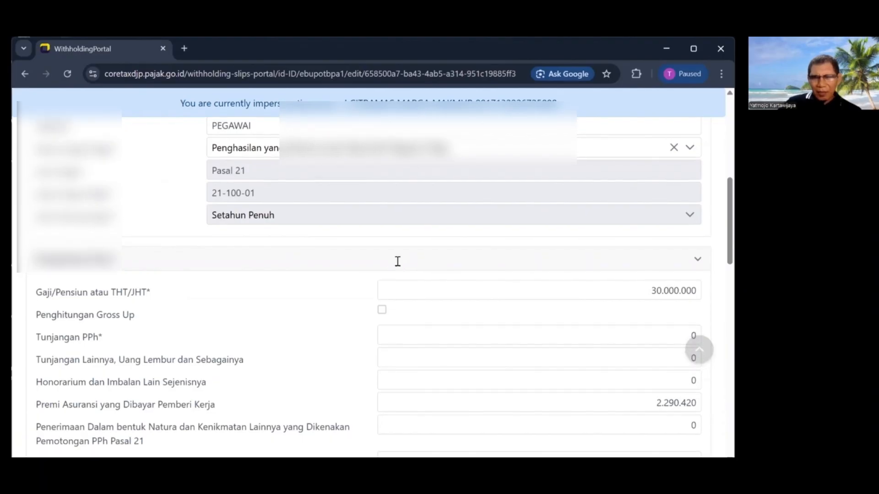
Examine this slip's Penghasilan Bruto entries, from salary and allowances through Premi Asuransi, bonus/THR and Jumlah Penghasilan Bruto.
scroll(461, 264, "up", 1)
left_click(614, 288)
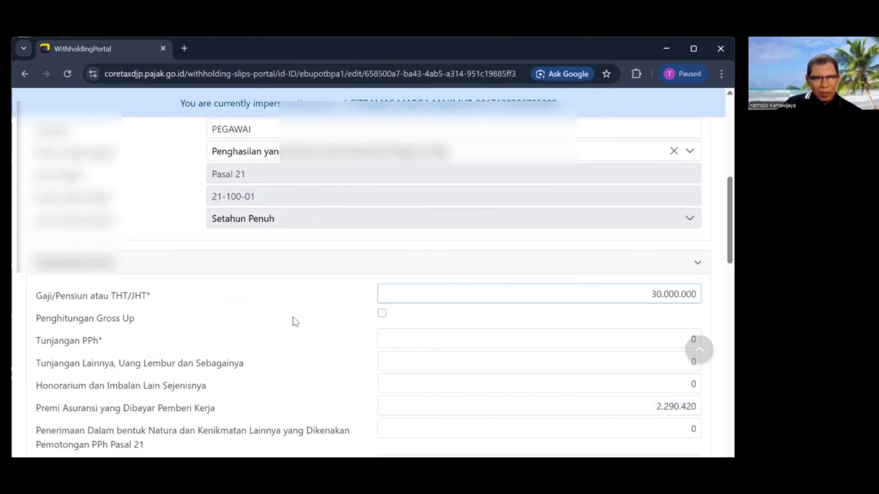
scroll(489, 300, "down", 1)
left_click(489, 298)
scroll(541, 301, "down", 1)
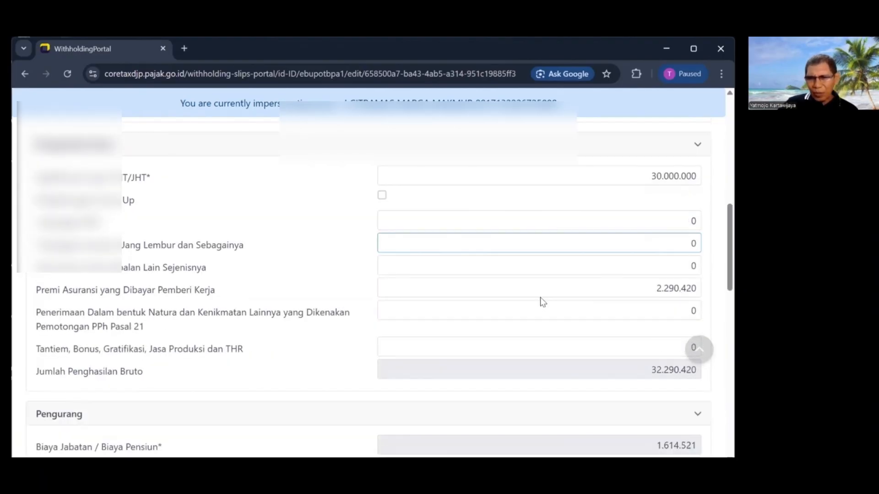
left_click(614, 293)
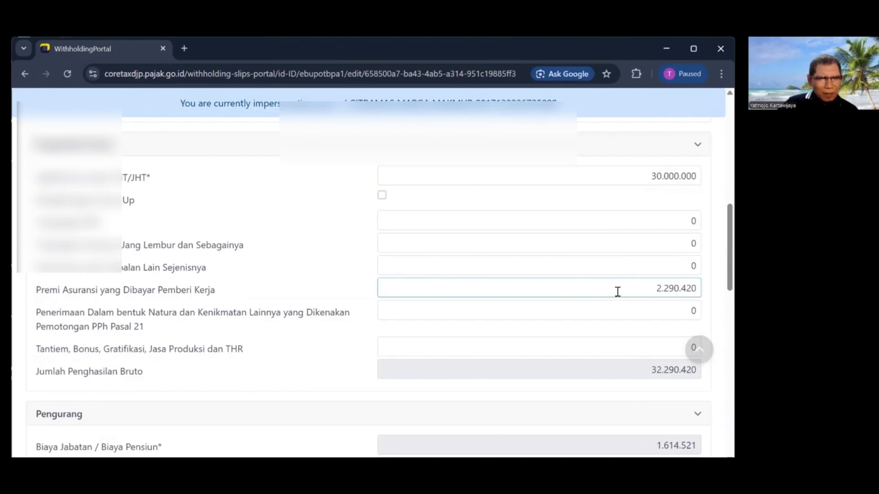
scroll(618, 292, "down", 1)
left_click(618, 292)
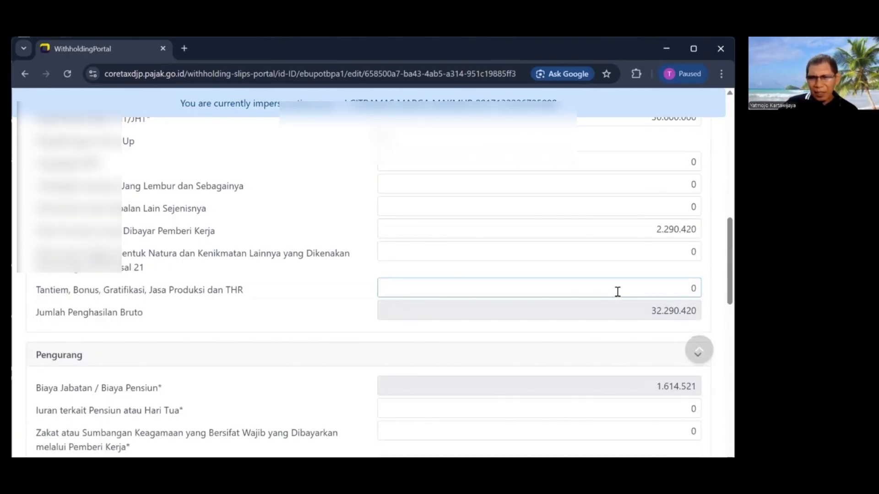
scroll(617, 292, "down", 1)
scroll(618, 292, "up", 2)
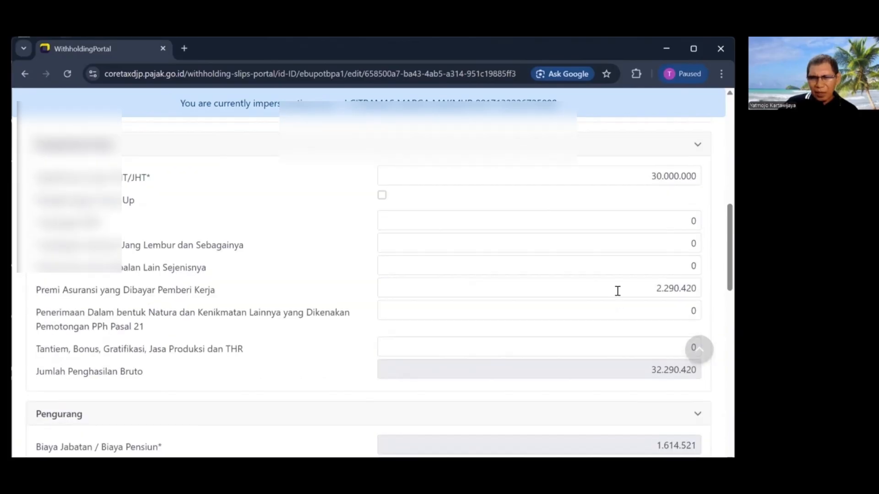
Review this slip's Pengurang section and the net income and Penghasilan Tidak Kena Pajak in Penghitungan PPh Pasal 21.
scroll(617, 291, "up", 1)
scroll(617, 292, "down", 3)
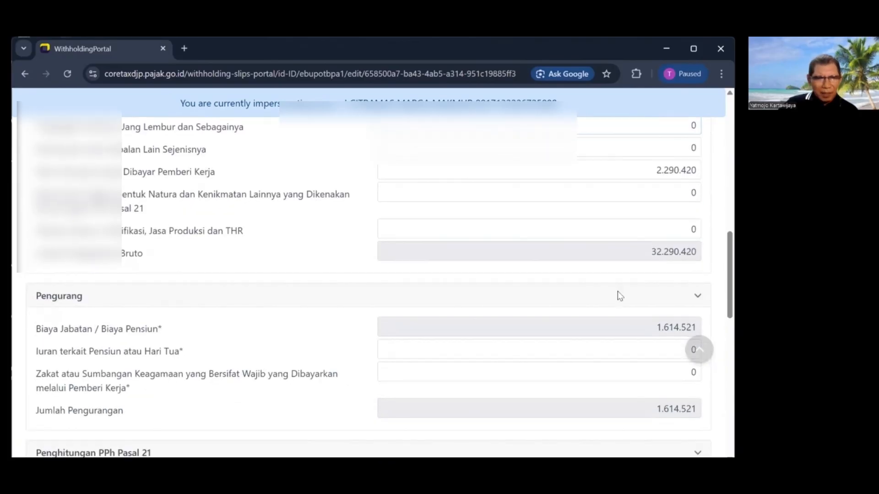
scroll(620, 295, "down", 3)
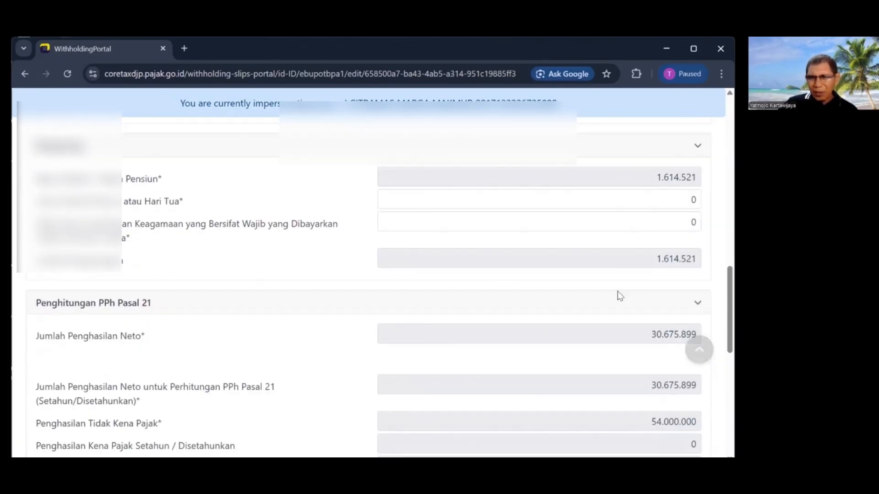
Recheck the slip's gross income and Pengurang entries, and examine Penghitungan PPh Pasal 21 from Jumlah Penghasilan Neto through the tax lines.
scroll(618, 293, "down", 1)
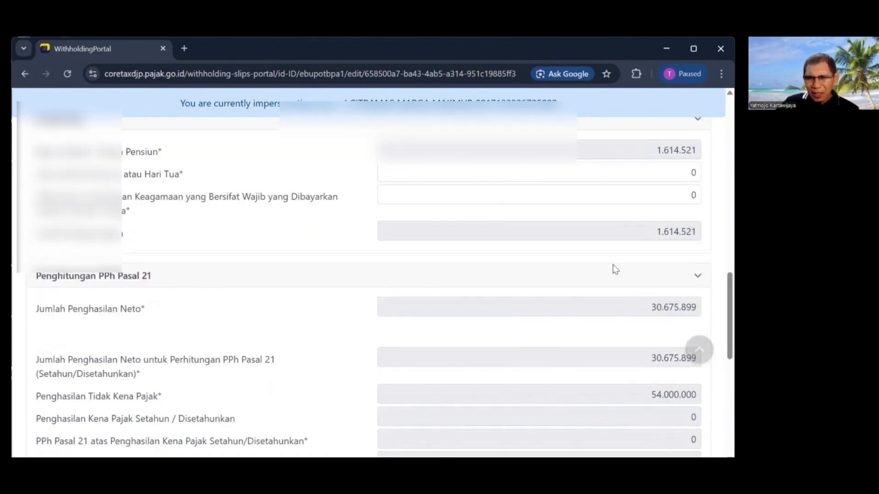
scroll(615, 258, "up", 1)
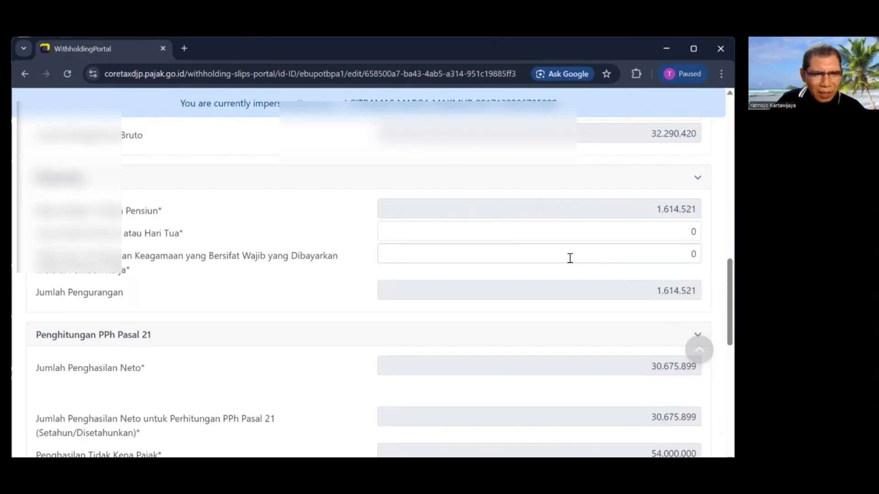
scroll(625, 215, "up", 2)
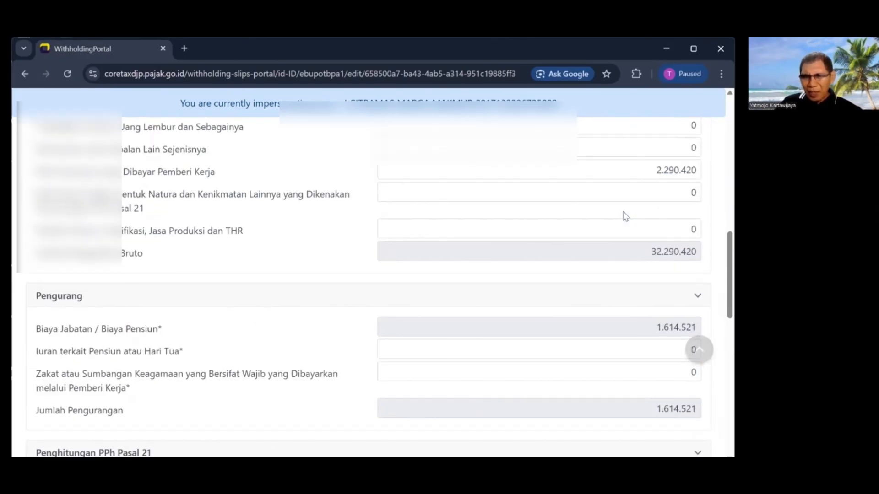
scroll(625, 216, "down", 3)
scroll(625, 215, "down", 1)
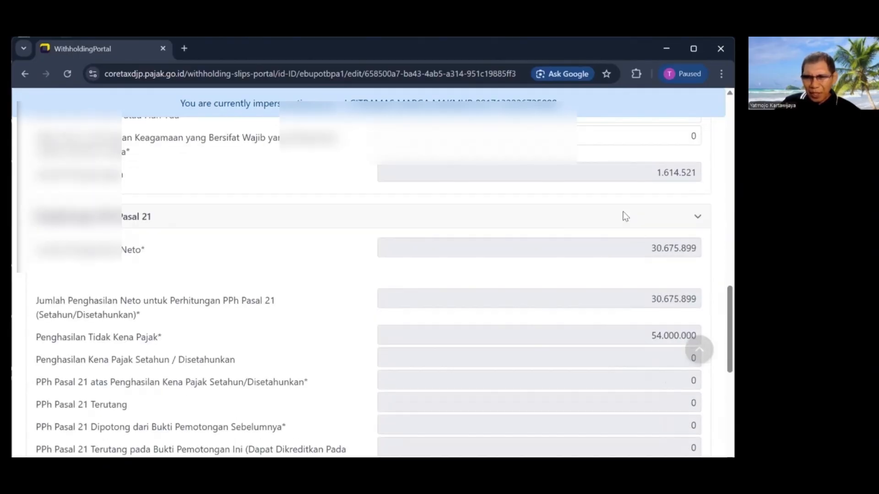
scroll(594, 257, "down", 1)
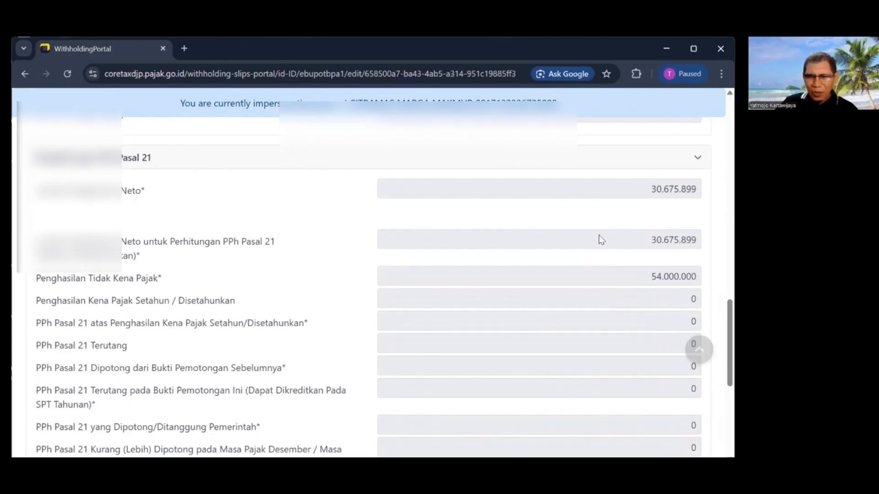
scroll(599, 238, "down", 1)
scroll(638, 240, "up", 2)
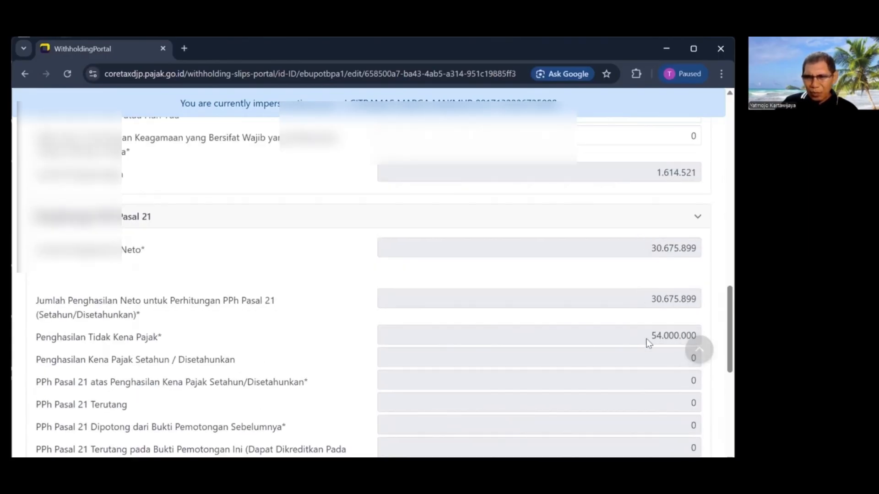
scroll(630, 318, "down", 2)
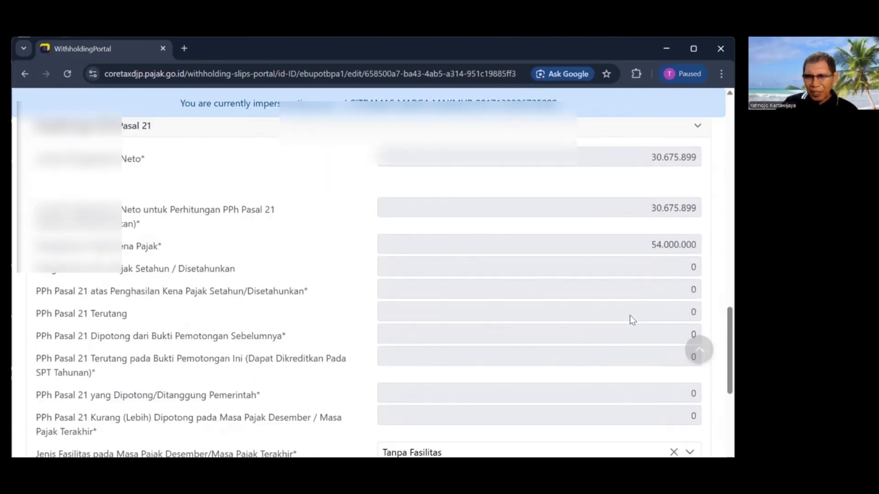
Submit the reviewed slip and filter the not-issued list again by Masa Akhir Periode Penghasilan Desember 2025.
scroll(630, 320, "down", 4)
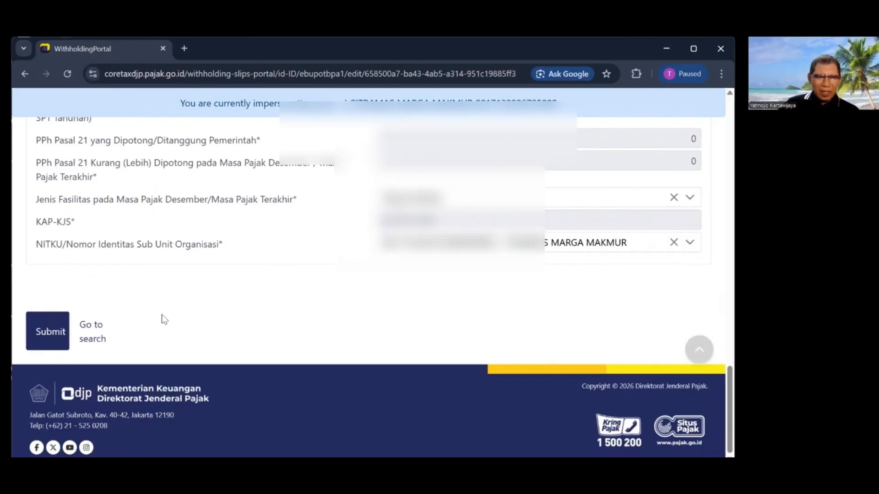
left_click(48, 331)
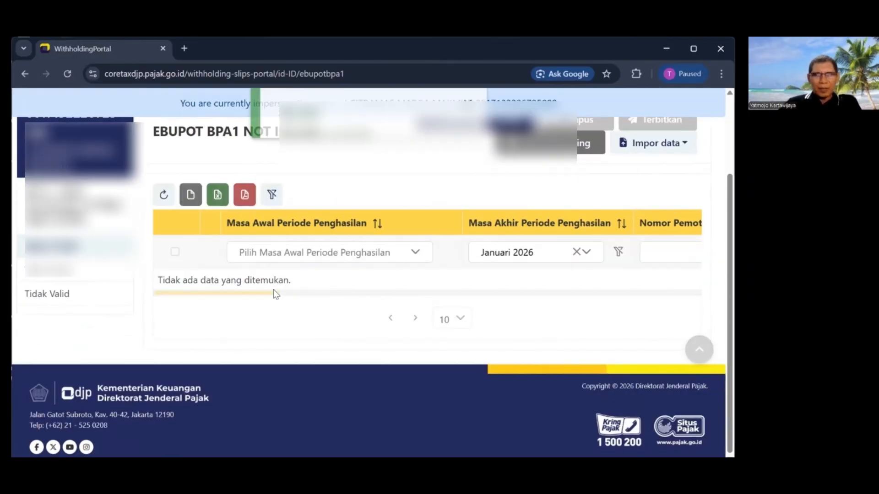
scroll(367, 268, "up", 1)
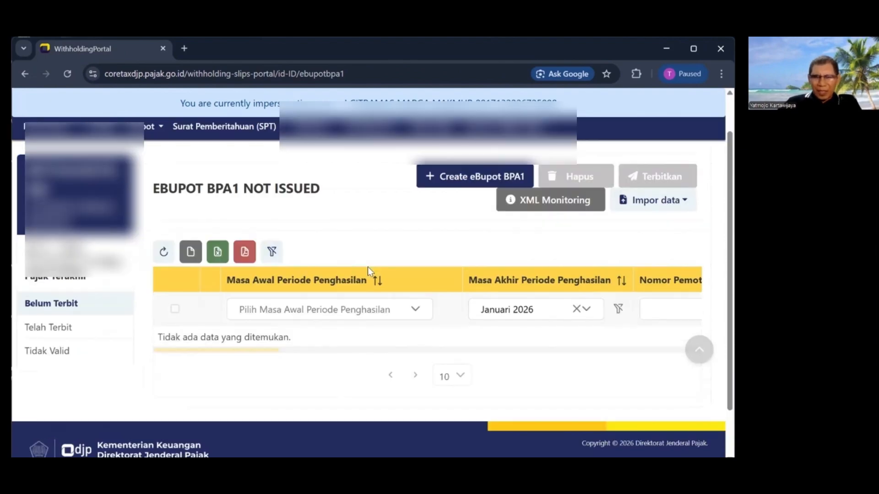
scroll(367, 267, "up", 1)
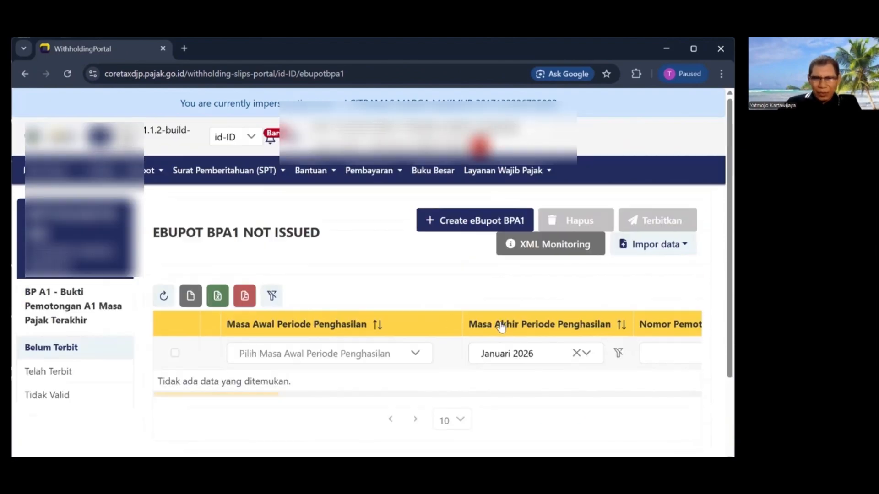
left_click(583, 356)
left_click(523, 265)
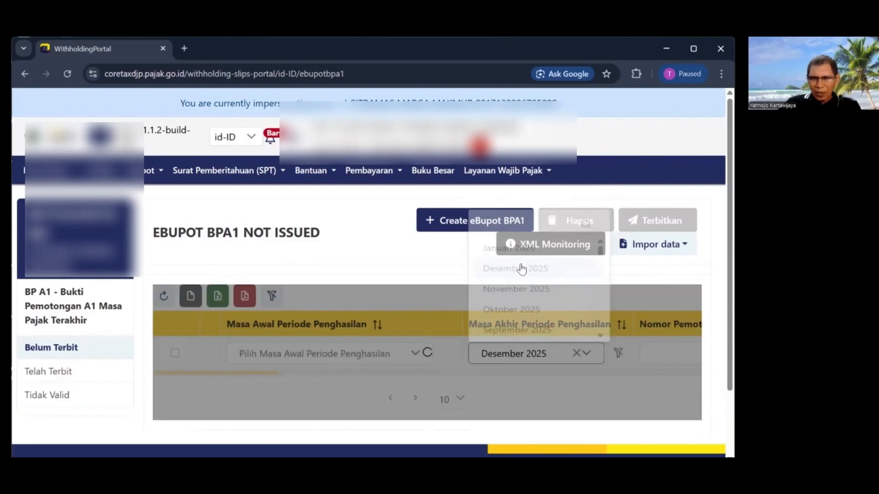
Select all slips on the current page of the filtered not-issued list.
scroll(388, 382, "down", 2)
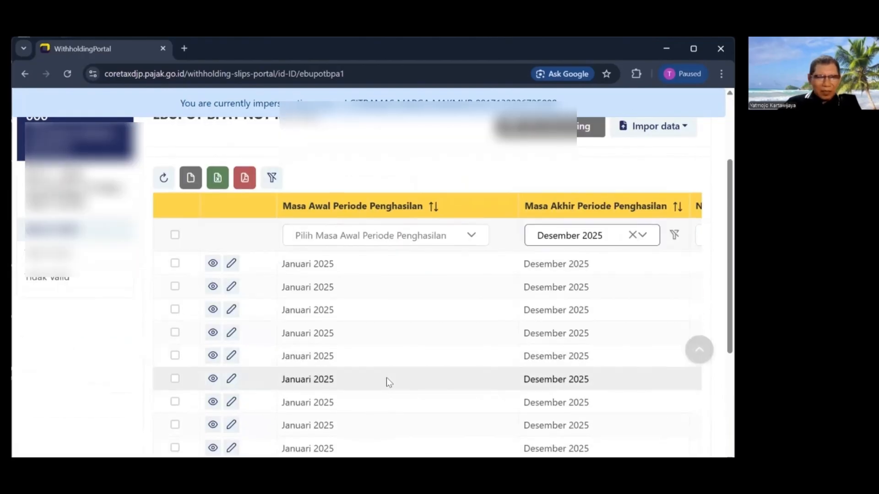
scroll(387, 378, "up", 2)
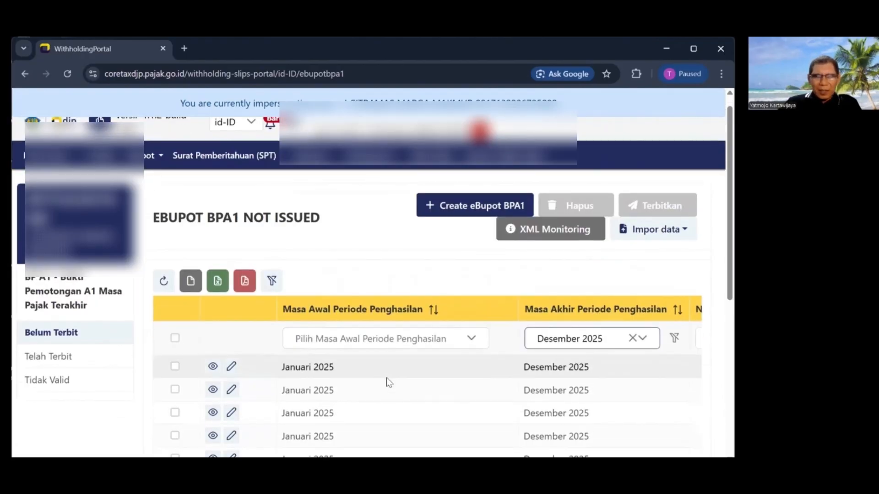
scroll(387, 377, "down", 1)
left_click(175, 293)
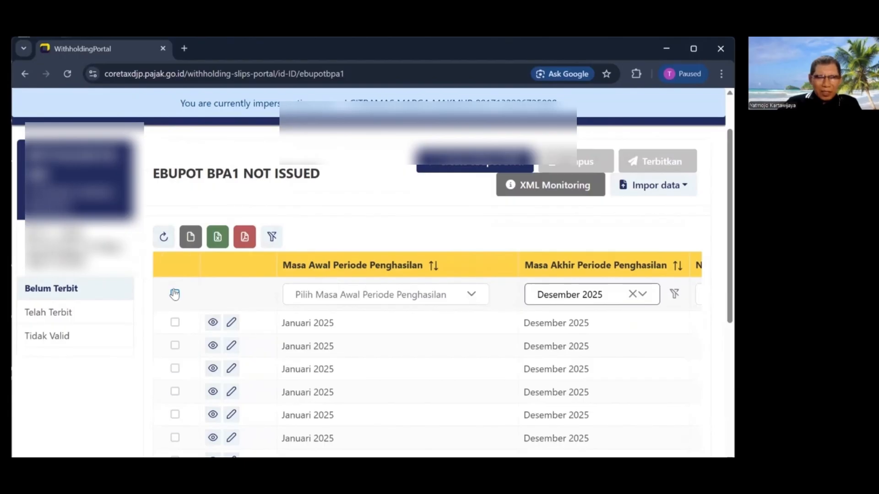
Set the not-issued list to show 25 slips per page.
scroll(290, 297, "down", 5)
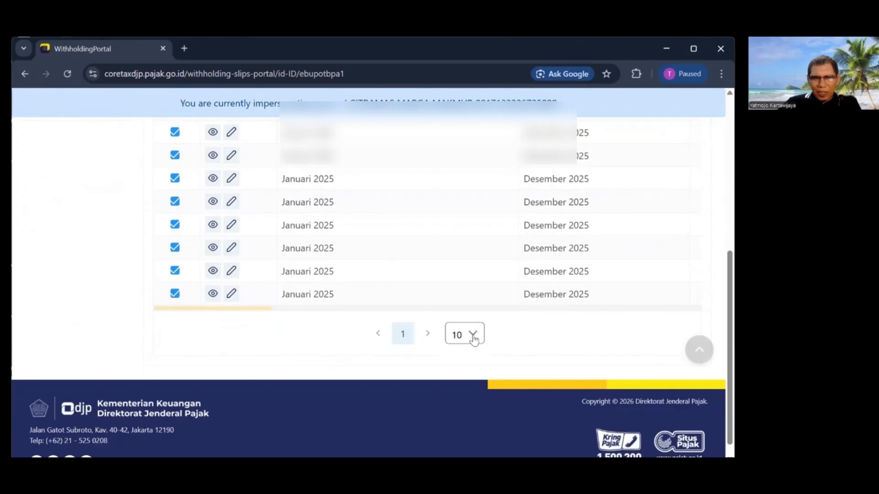
left_click(474, 339)
left_click(466, 388)
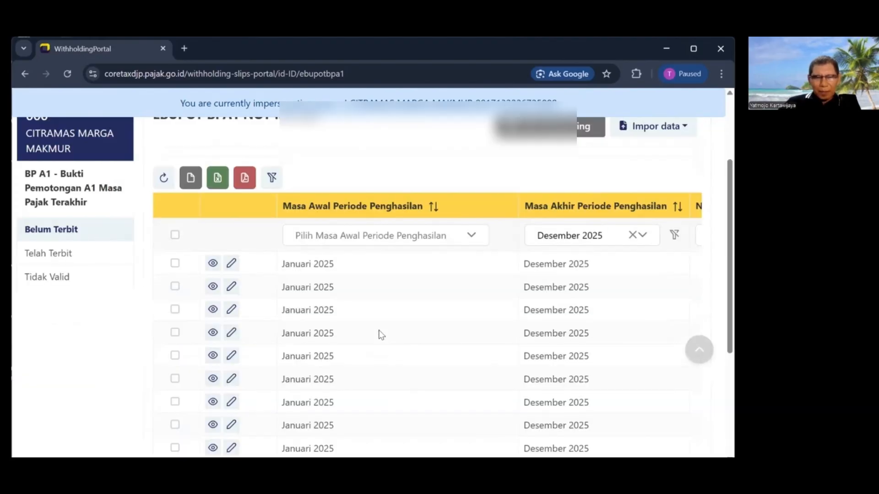
scroll(380, 334, "down", 3)
scroll(380, 334, "down", 1)
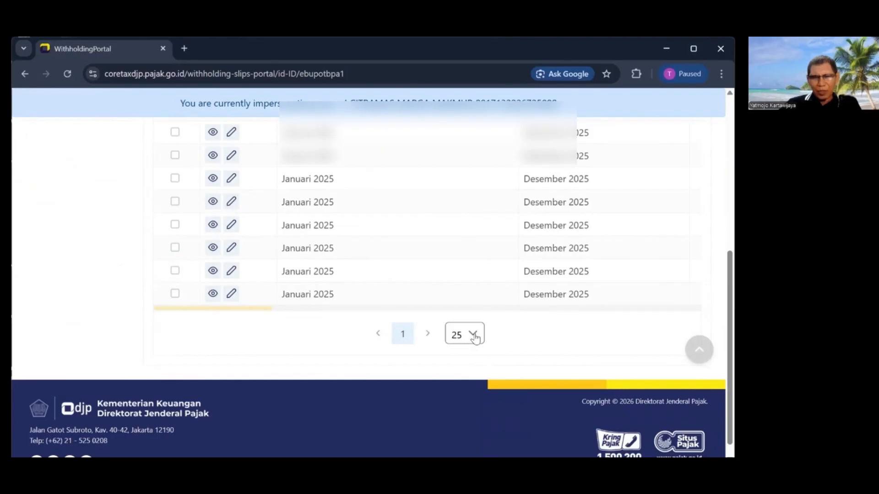
Select all the Desember 2025 slips in the 25-per-page list and check that every row is marked.
scroll(537, 320, "up", 5)
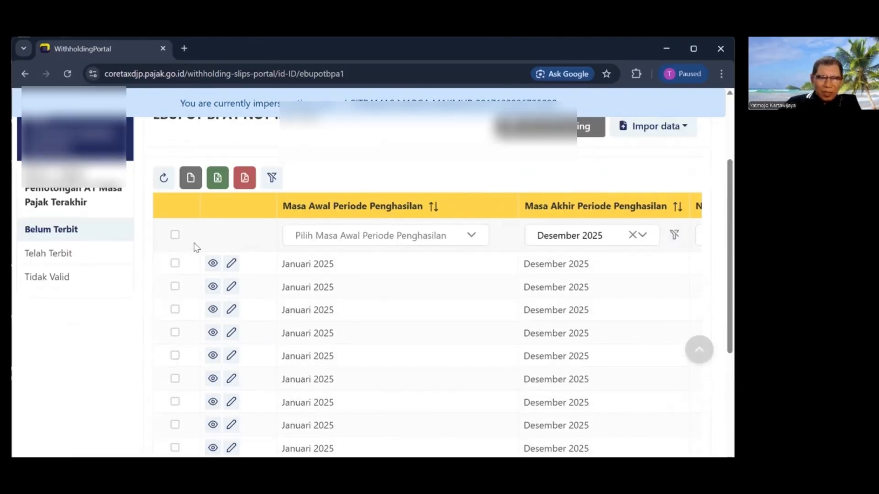
left_click(174, 235)
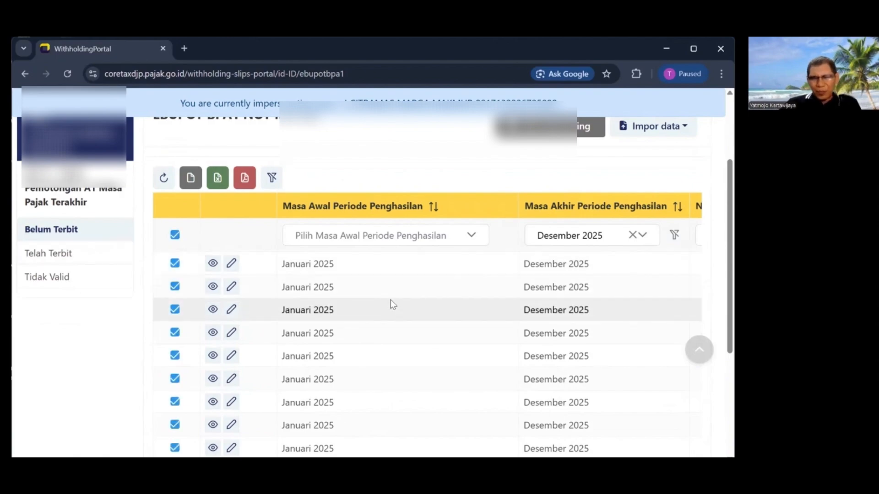
scroll(391, 304, "down", 2)
scroll(391, 305, "up", 2)
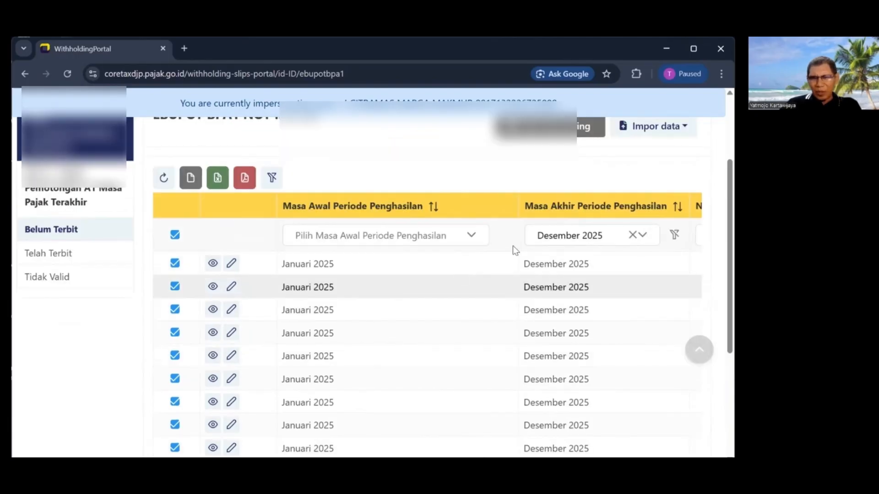
scroll(487, 298, "down", 5)
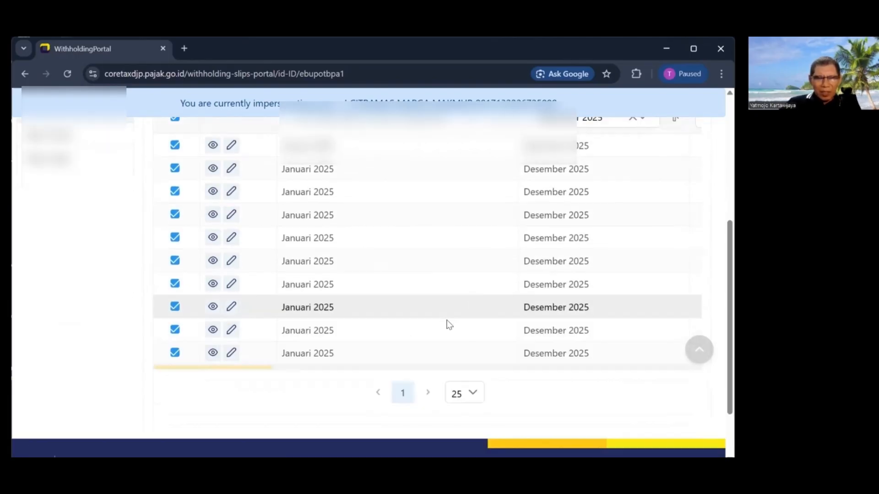
Examine the selected slips' further columns, from sub unit and NPWP to Pajak Penghasilan and tax facility, and return to the first columns.
left_click_drag(253, 372, 438, 369)
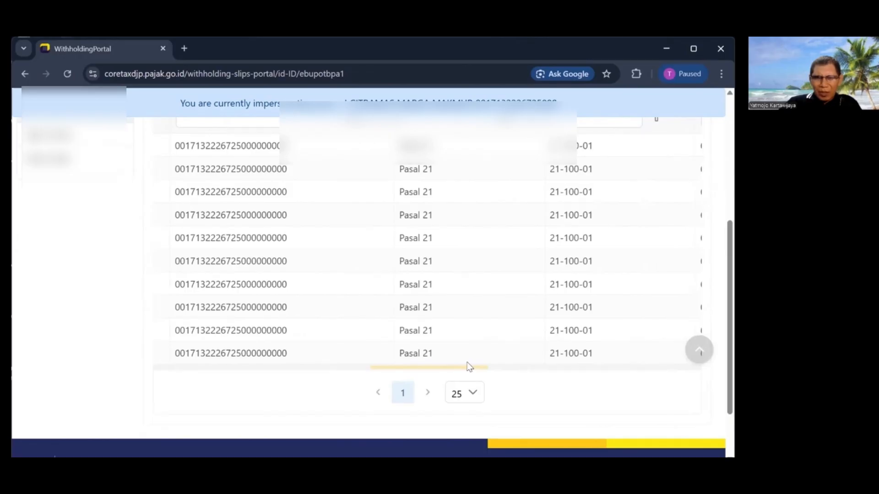
left_click_drag(469, 366, 497, 366)
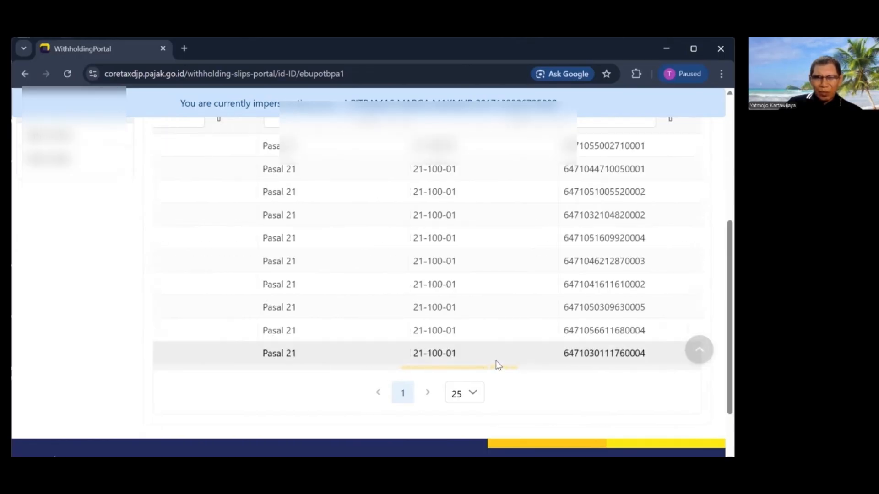
scroll(496, 361, "up", 1)
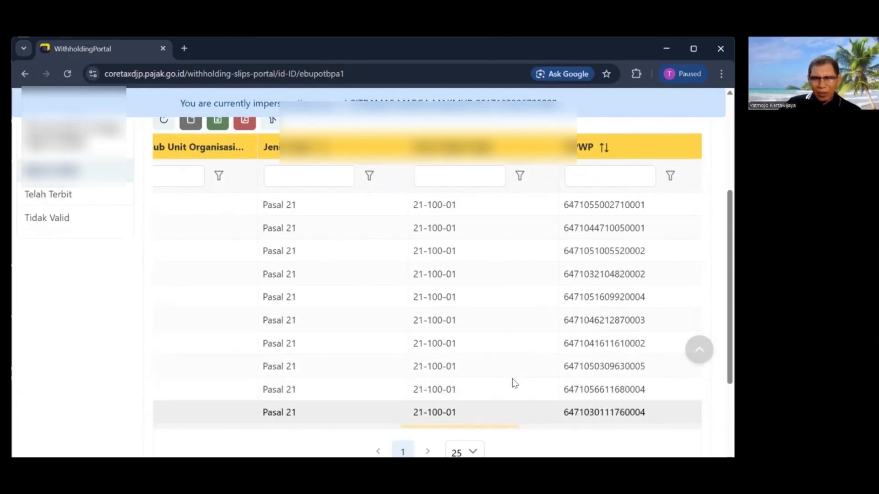
scroll(515, 382, "right", 1)
scroll(515, 383, "right", 10)
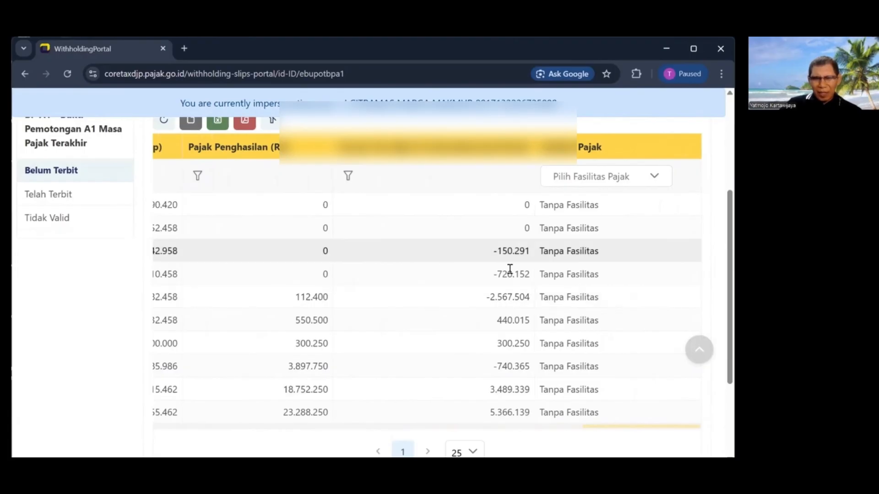
scroll(514, 310, "down", 1)
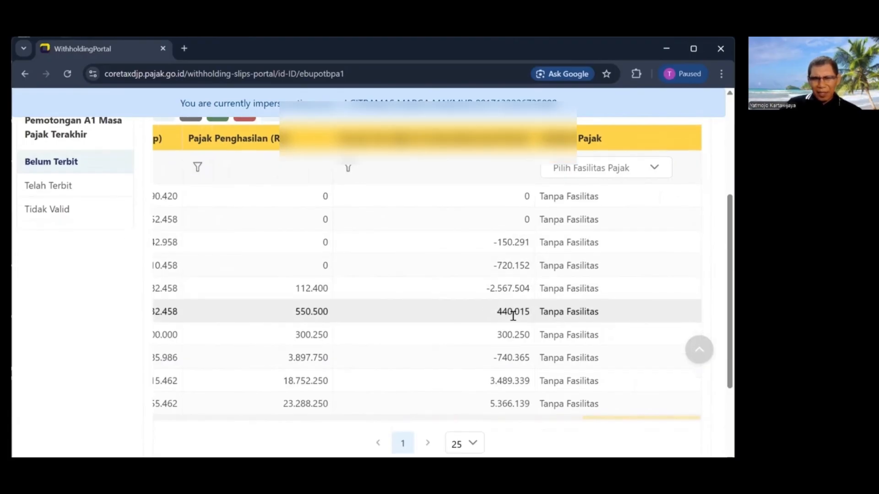
scroll(513, 315, "down", 1)
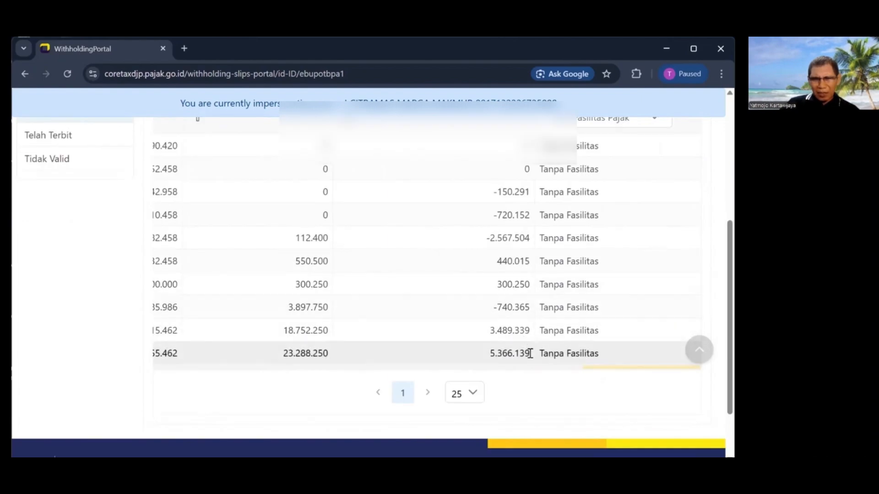
left_click_drag(589, 366, 122, 361)
scroll(261, 305, "up", 3)
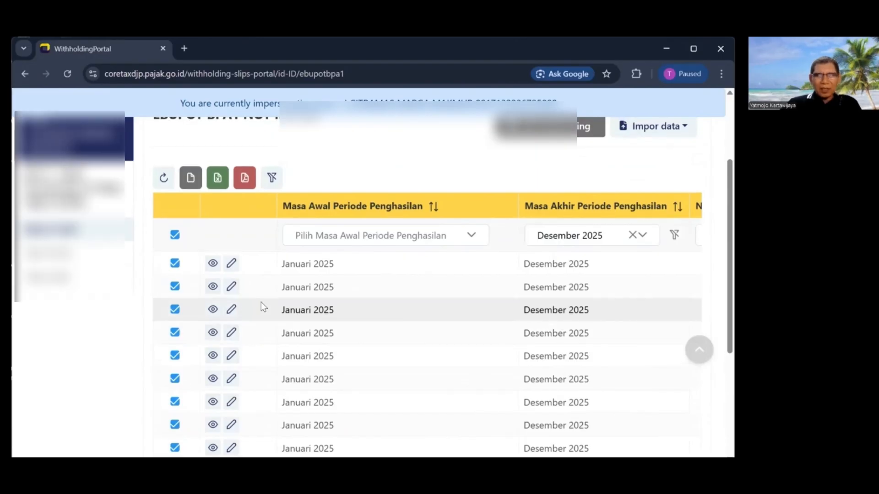
scroll(298, 334, "up", 1)
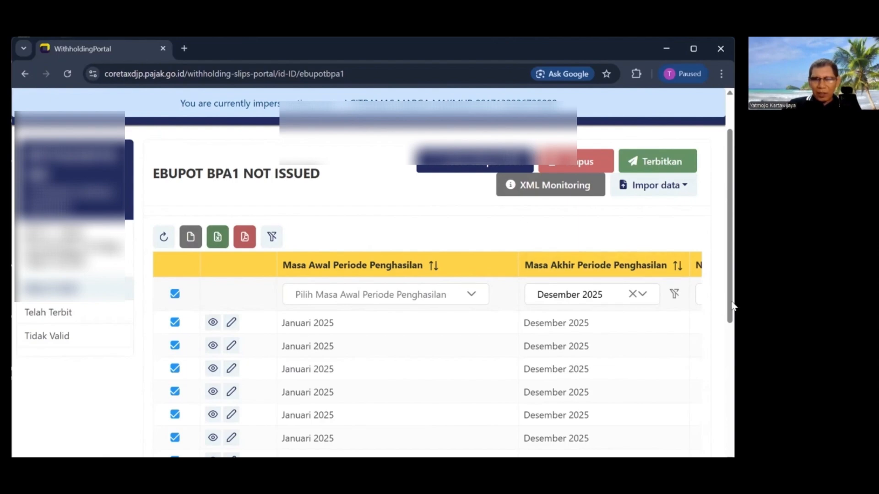
Check the Nomor Pemotongan, Status and electronic signature status columns of the selected slips.
scroll(526, 386, "down", 10)
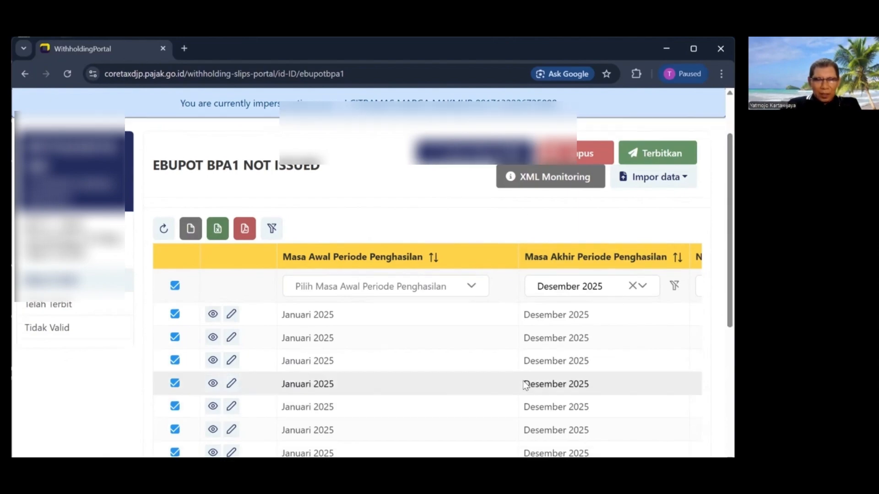
scroll(348, 366, "right", 6)
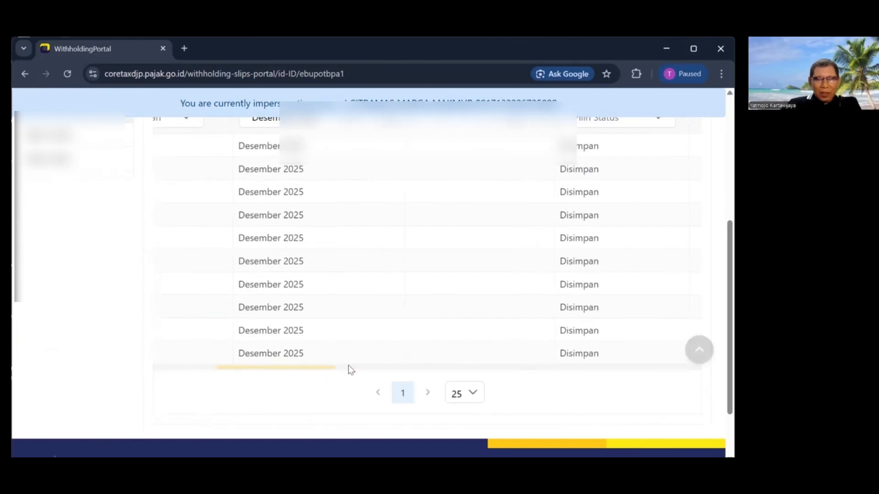
scroll(349, 352, "up", 10)
scroll(349, 339, "up", 2)
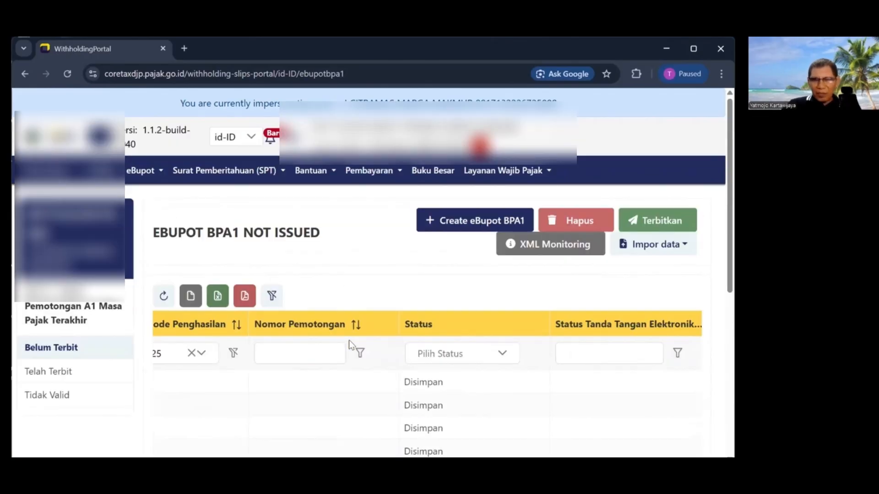
scroll(269, 341, "down", 3)
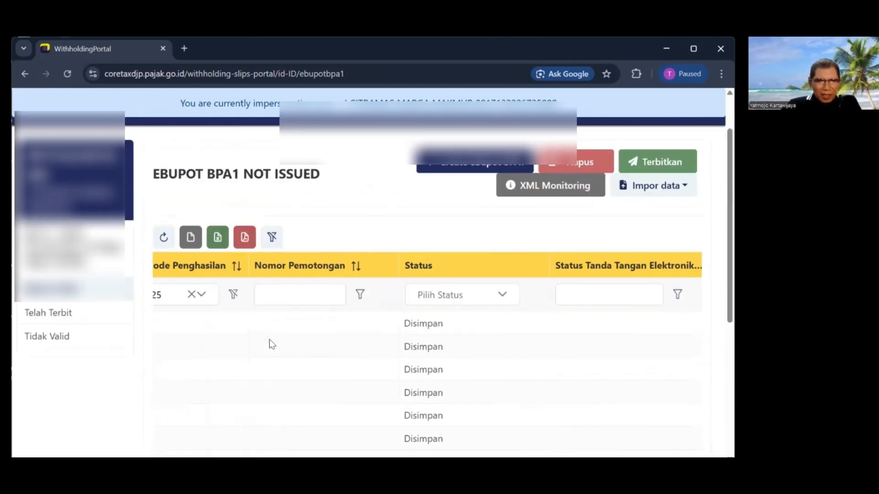
scroll(269, 340, "up", 2)
scroll(355, 318, "up", 1)
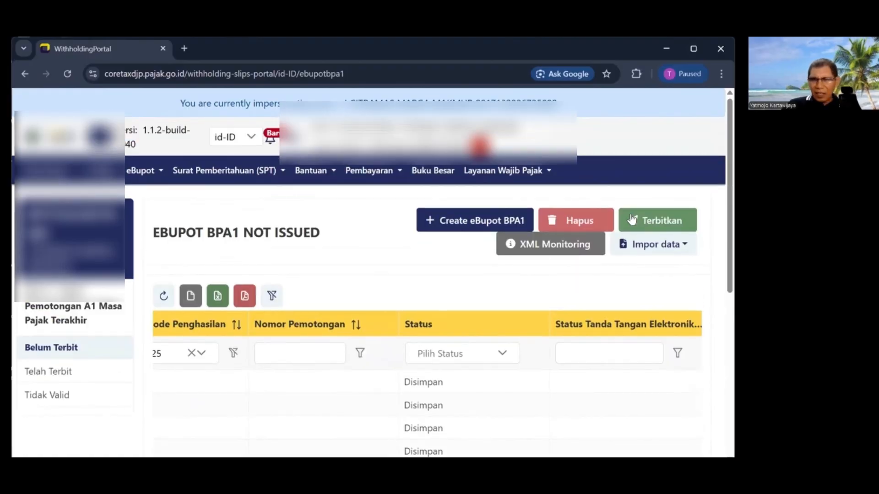
Issue the selected Desember 2025 slips, signing them with Kode Otorisasi DJP and the signer's password.
left_click(660, 222)
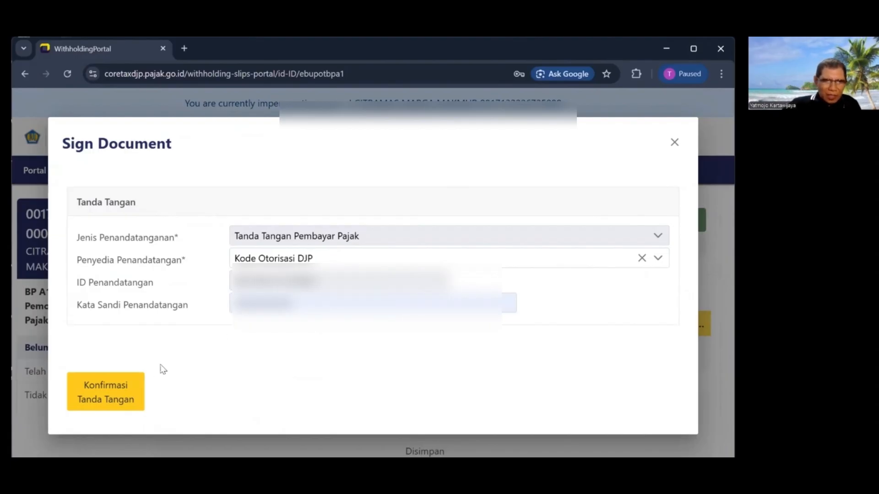
left_click(138, 388)
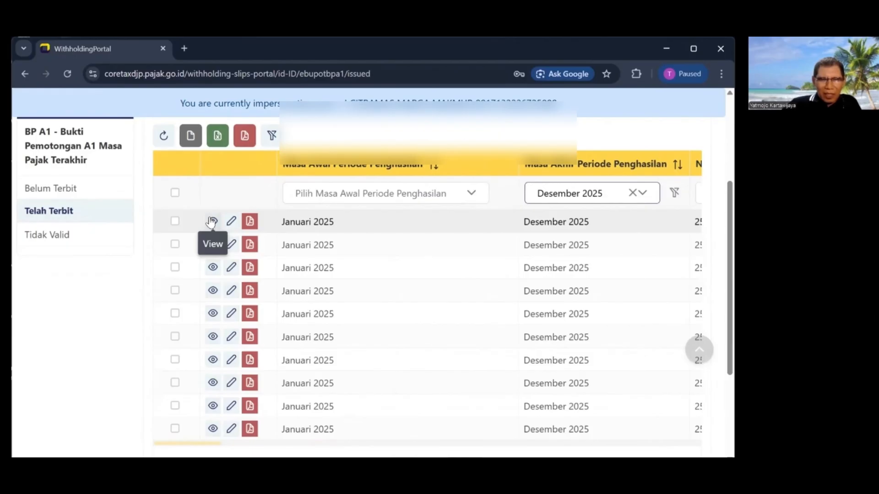
Download the PDF of the first issued Desember 2025 slip and show the downloaded file in its folder.
left_click(250, 222)
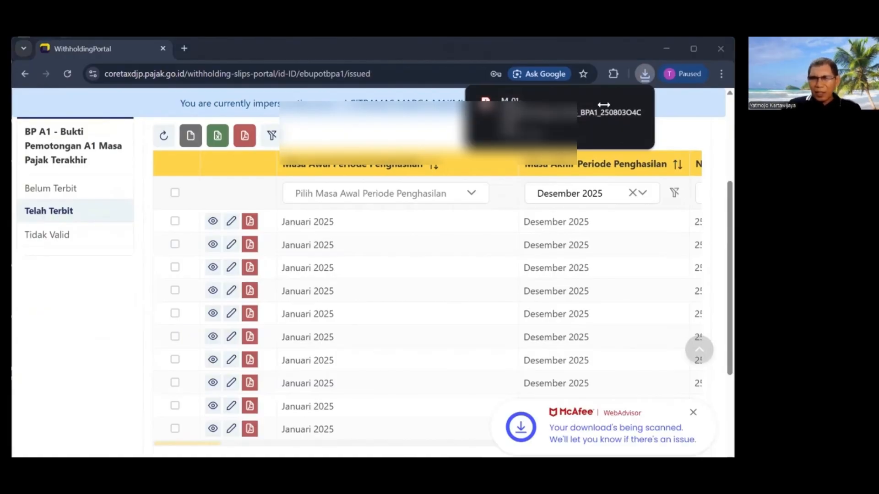
mouse_move(614, 103)
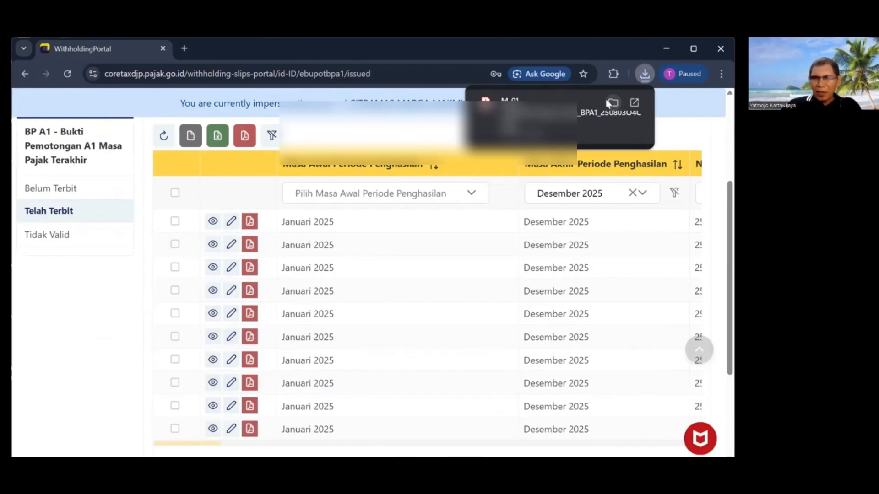
left_click(607, 101)
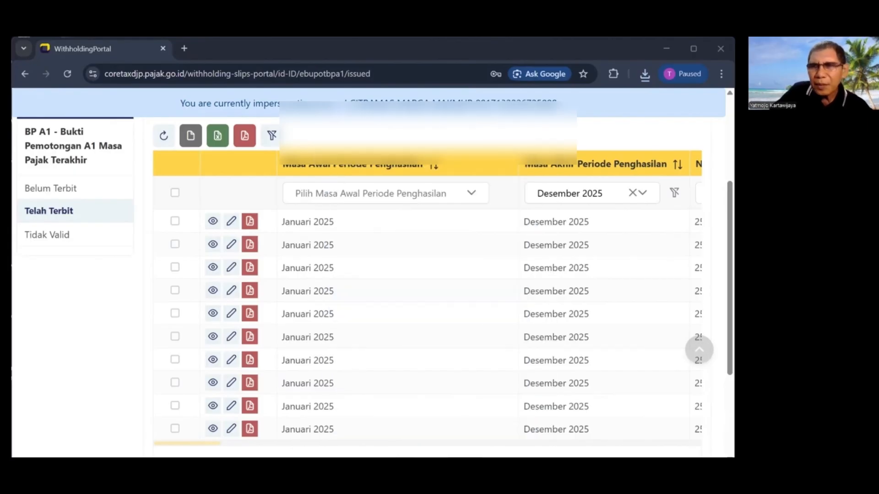
Go to the list of unsubmitted Surat Pemberitahuan (SPT) returns and start a new SPT draft.
scroll(329, 259, "up", 3)
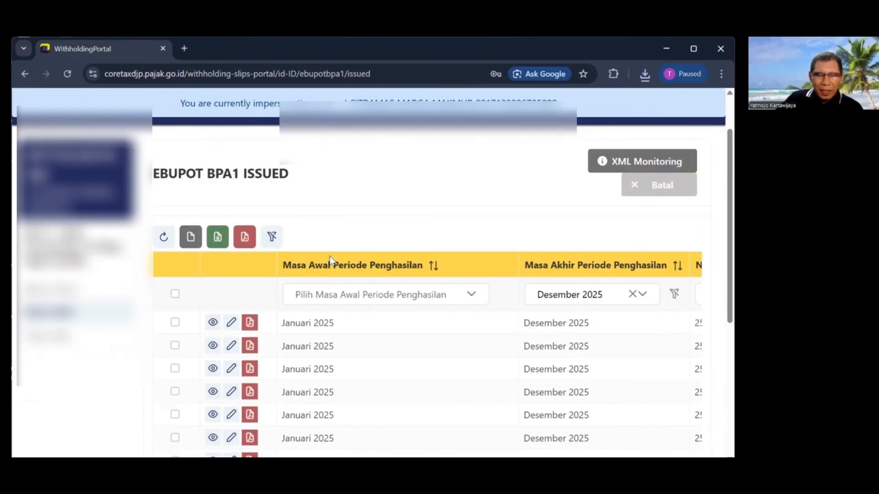
scroll(380, 220, "up", 2)
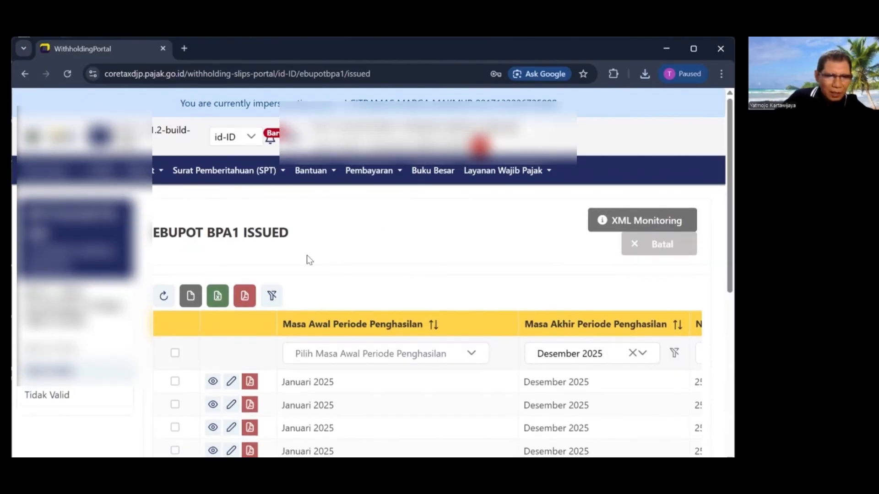
left_click(193, 174)
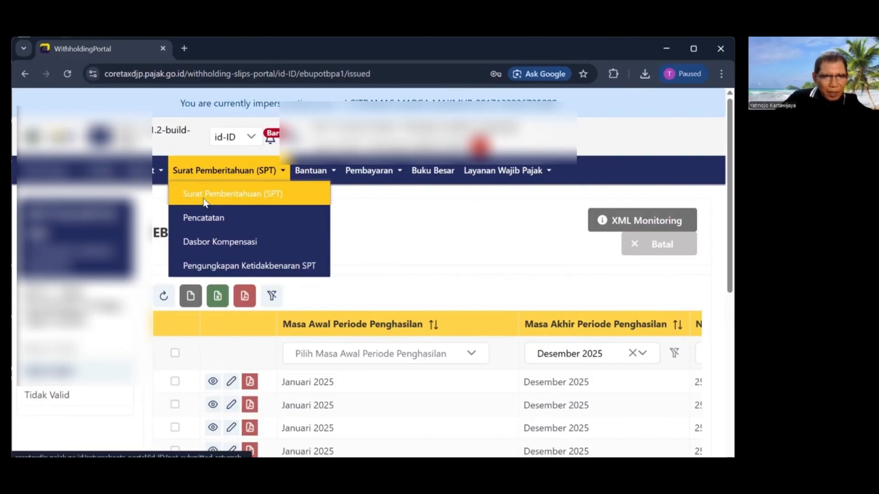
left_click(203, 199)
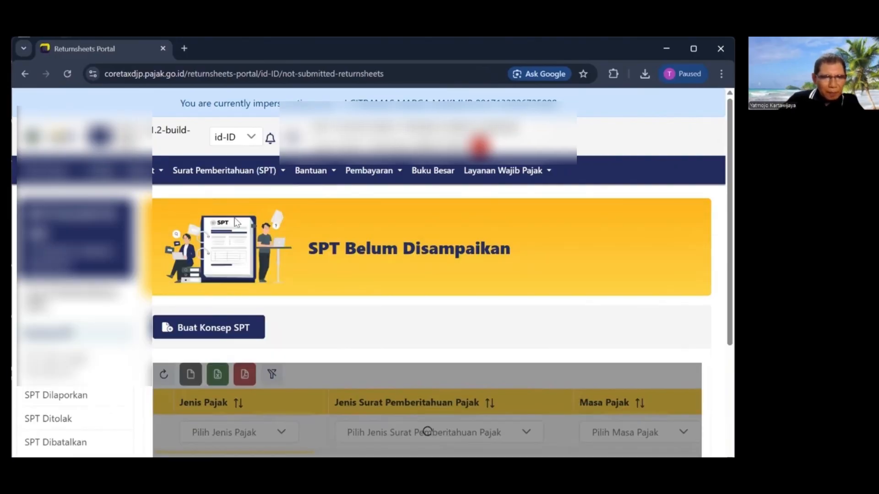
scroll(419, 310, "down", 3)
scroll(431, 313, "down", 3)
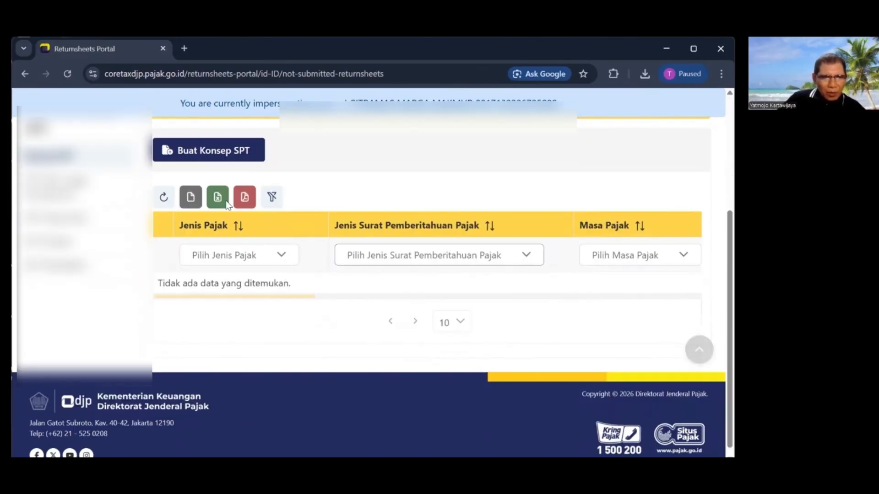
left_click(197, 154)
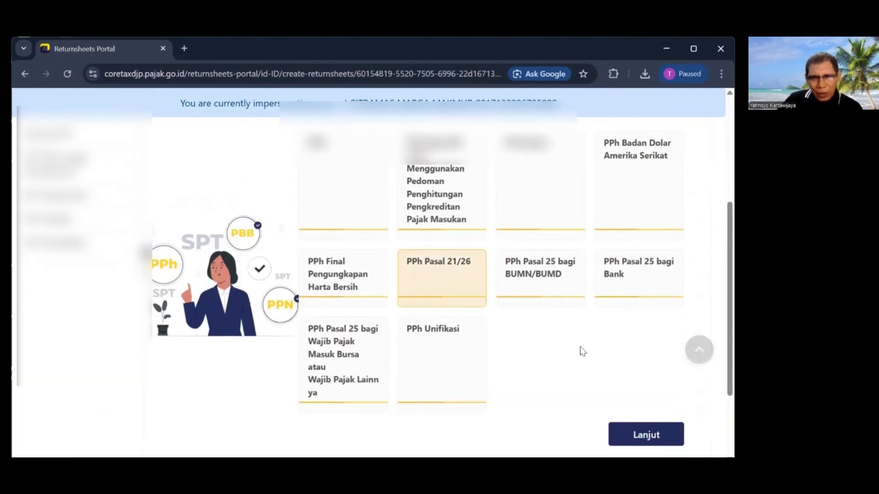
Choose PPh Pasal 21/26 as the tax type and Desember 2025 as the reporting period for the new draft.
scroll(581, 351, "down", 2)
left_click(640, 347)
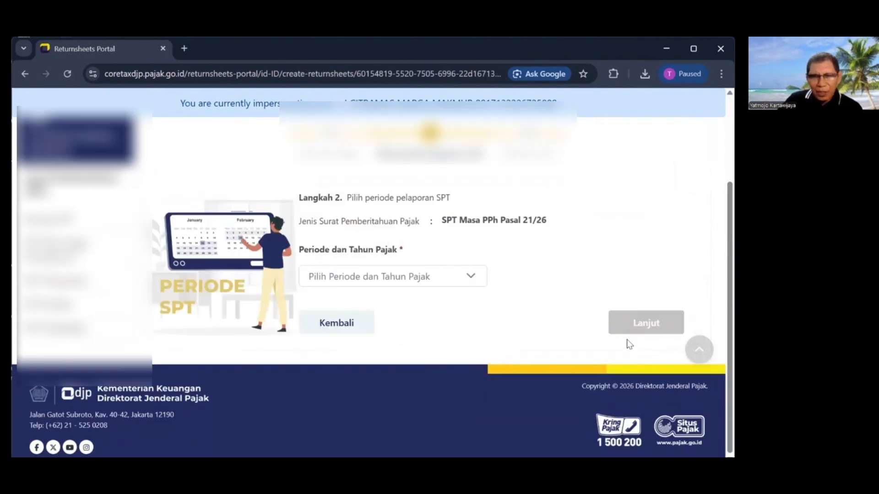
left_click(408, 278)
left_click(342, 357)
scroll(510, 296, "up", 3)
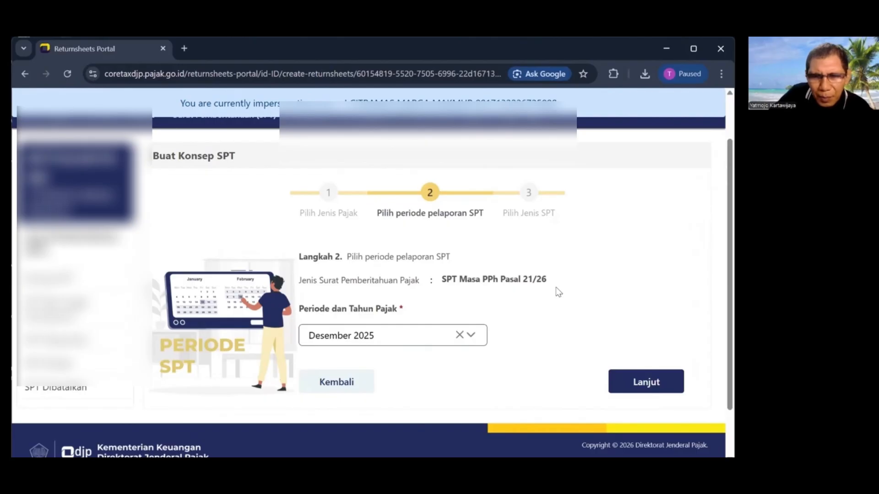
left_click(652, 381)
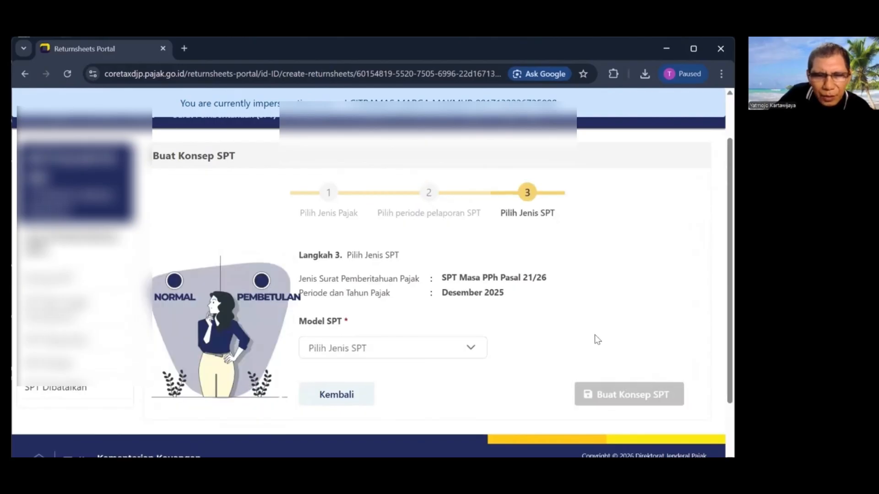
Set the SPT model to Normal and create the draft return.
scroll(457, 306, "down", 2)
left_click(438, 282)
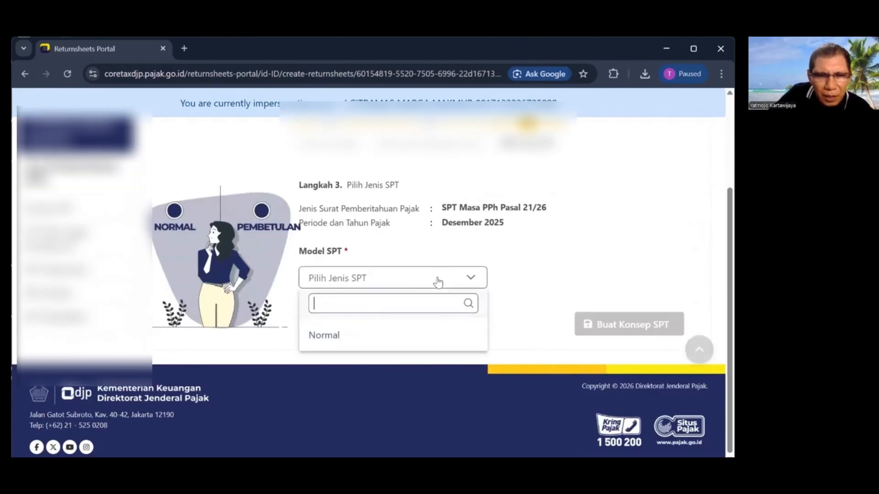
left_click(355, 338)
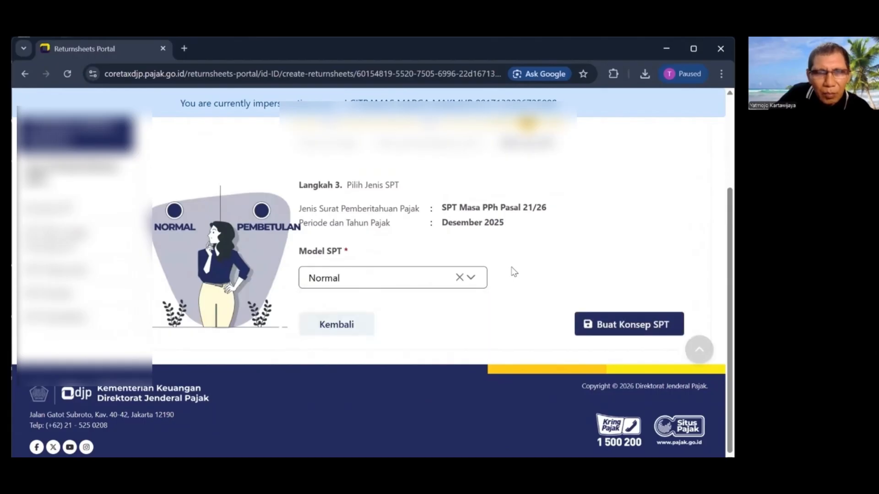
scroll(512, 266, "up", 2)
scroll(512, 267, "down", 2)
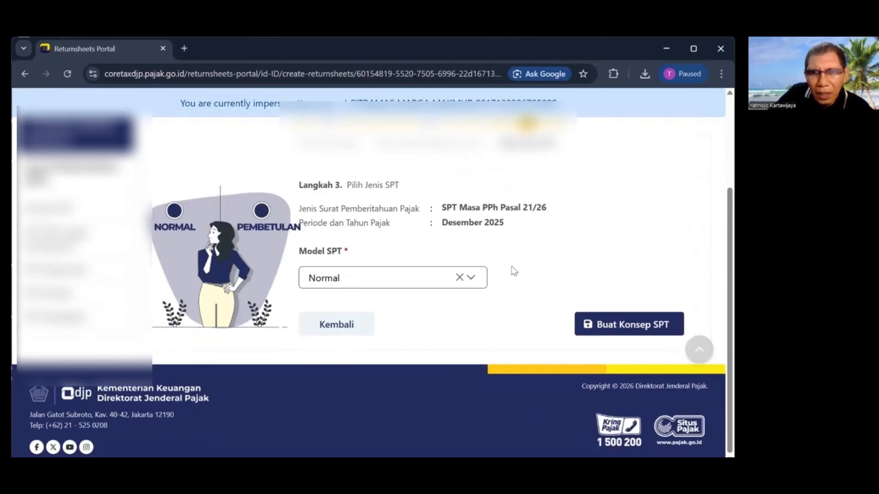
left_click(632, 328)
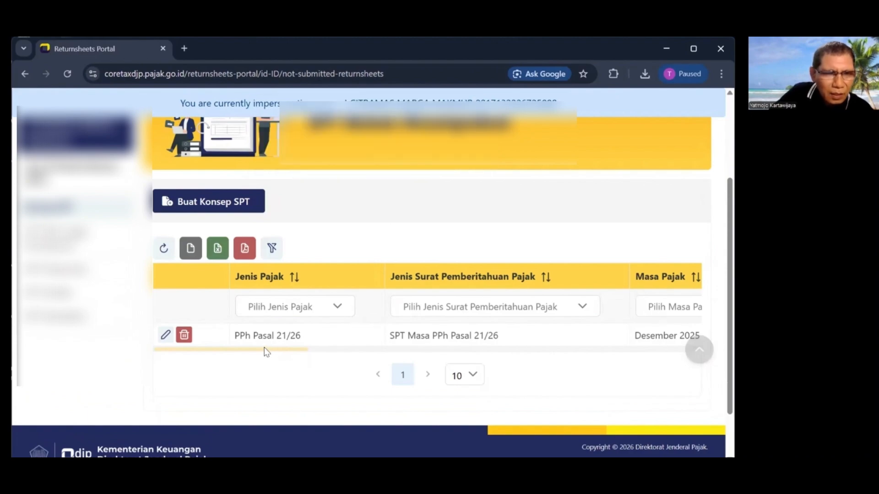
Open the Desember 2025 PPh Pasal 21/26 draft and save it with the section D declaration ticked and Wajib Pajak as signer.
left_click_drag(265, 351, 356, 357)
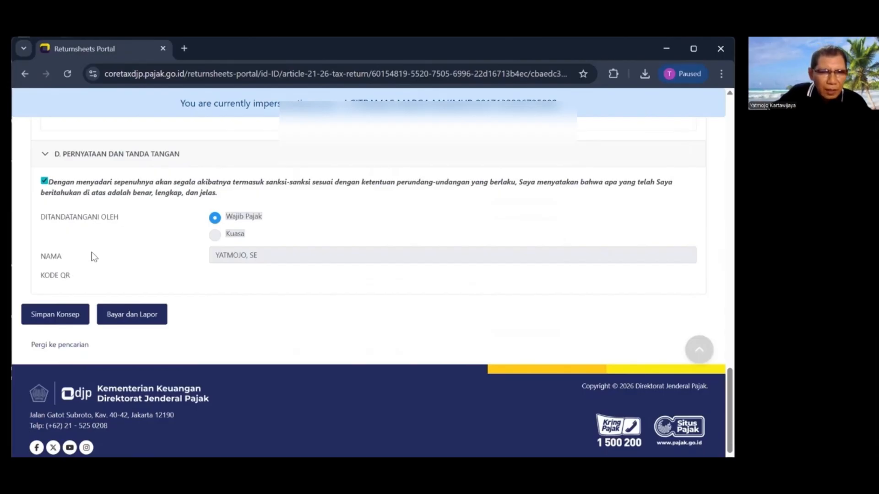
left_click(64, 314)
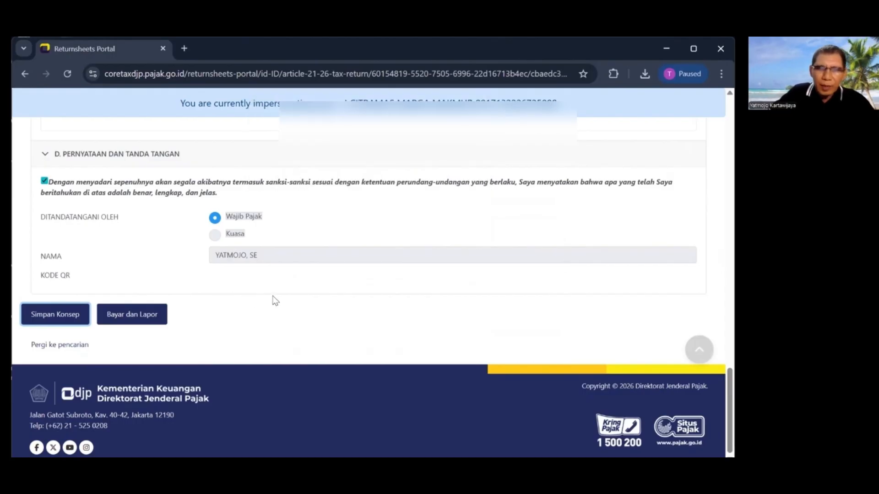
scroll(275, 300, "up", 1)
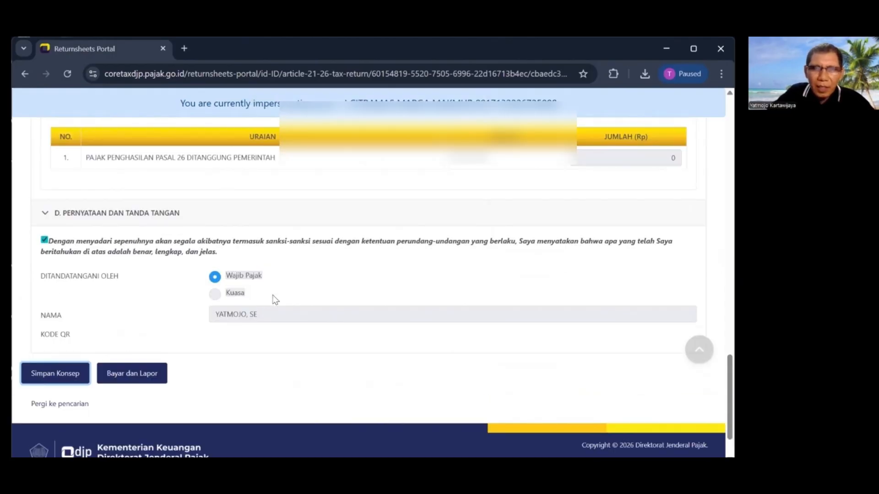